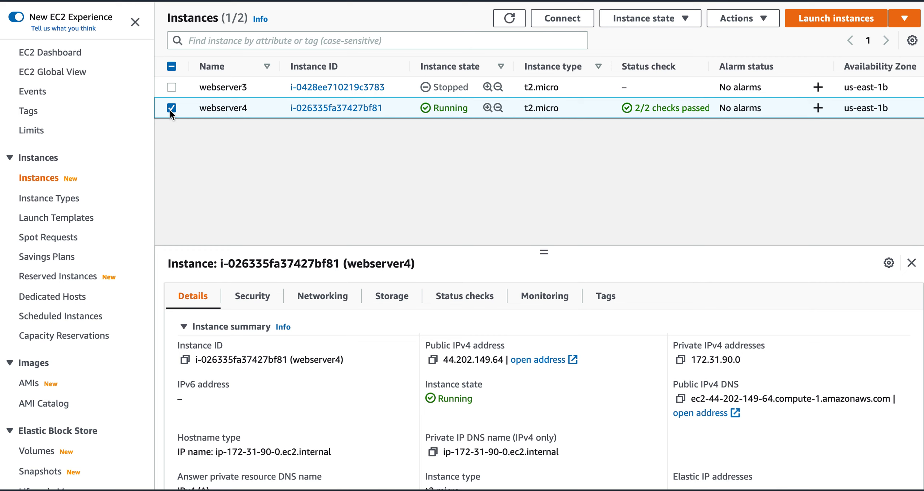
- Open CloudWatch alarm management for the webserver4 instance and choose to create an alarm
left_click(762, 25)
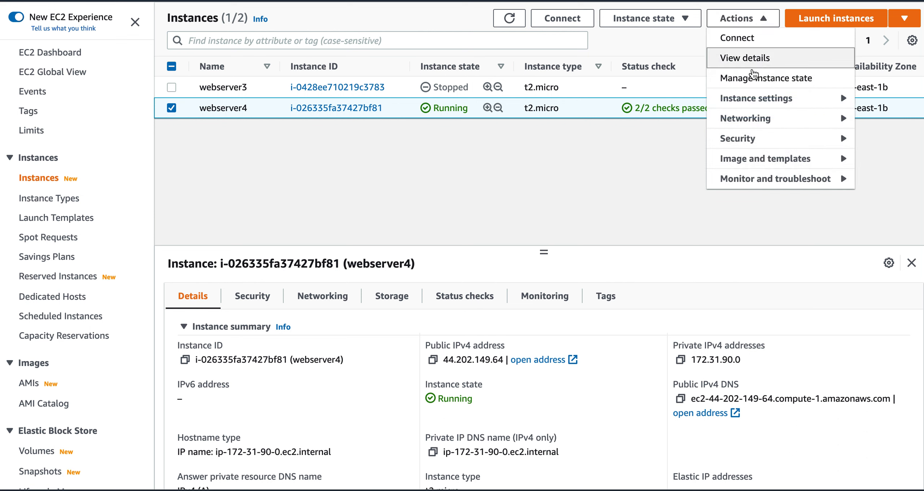
mouse_move(741, 182)
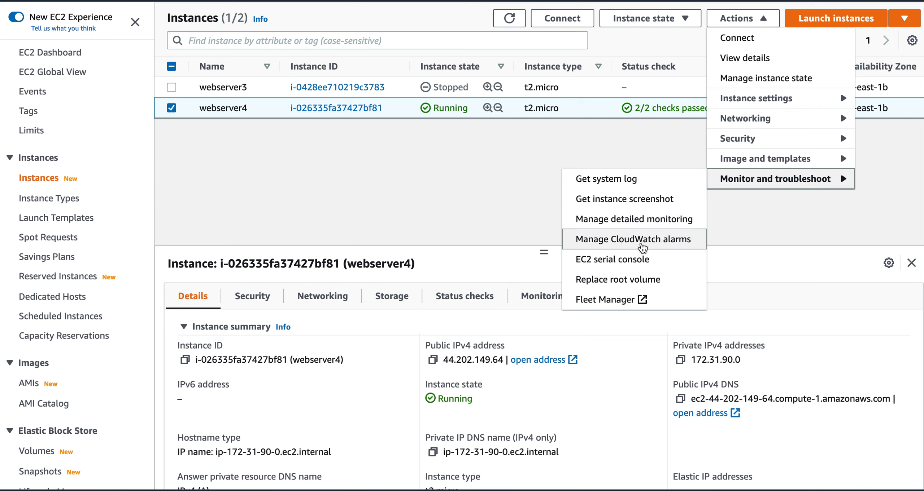
left_click(641, 246)
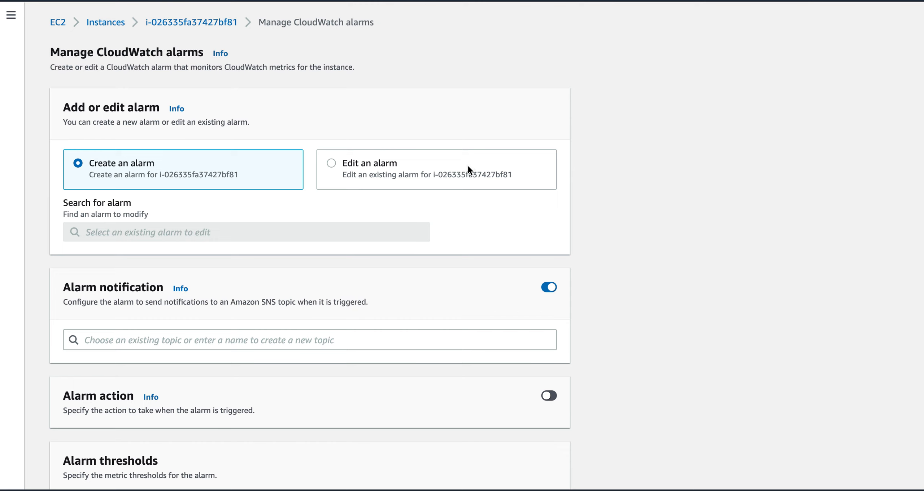
left_click(330, 167)
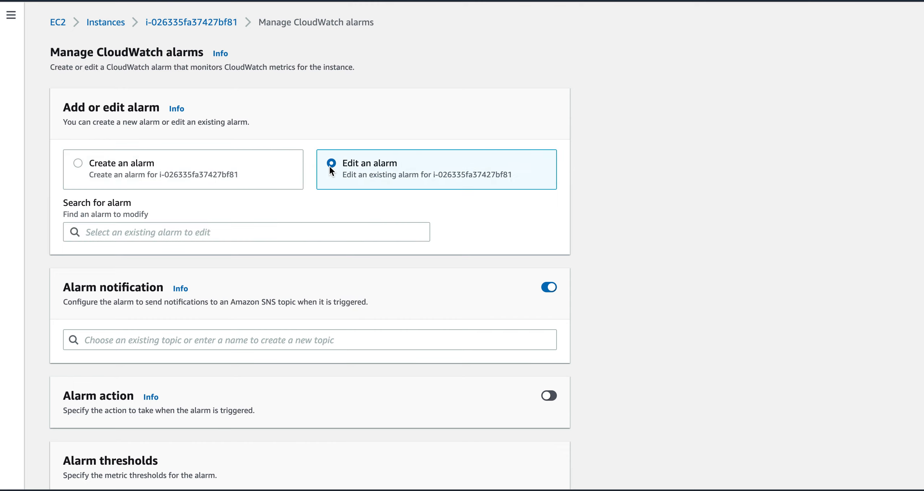
left_click(78, 167)
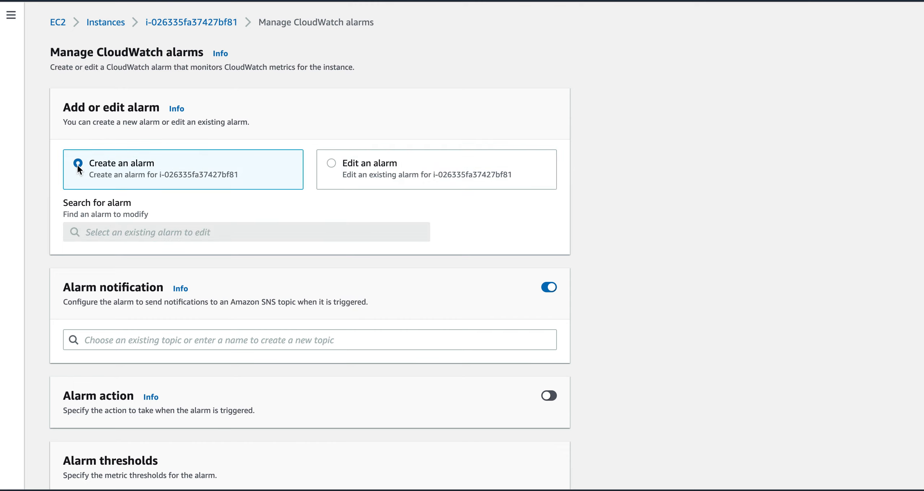
- Keep alarm notification enabled and choose the existing testcpu topic as its SNS topic
scroll(628, 278, "down", 4)
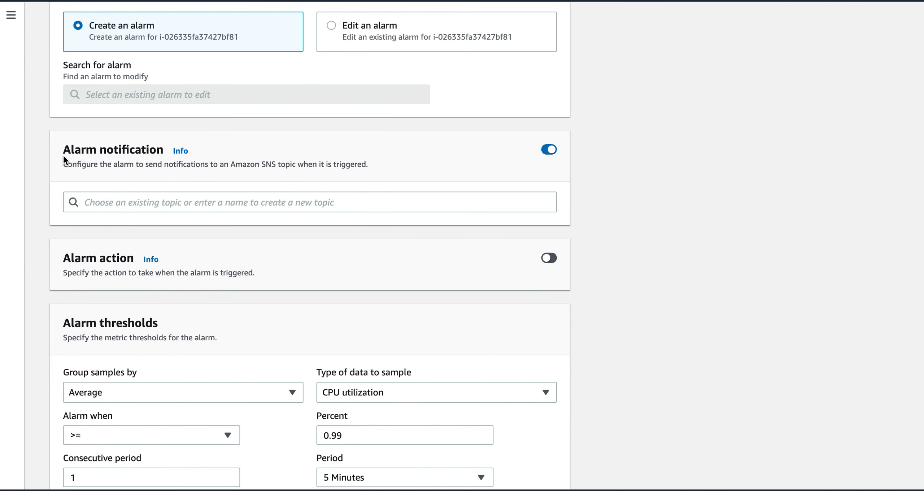
left_click(157, 205)
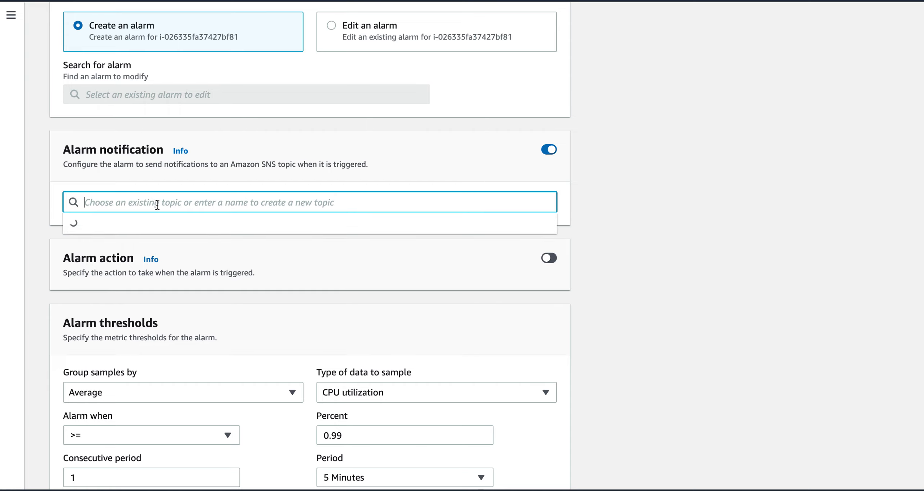
left_click(545, 150)
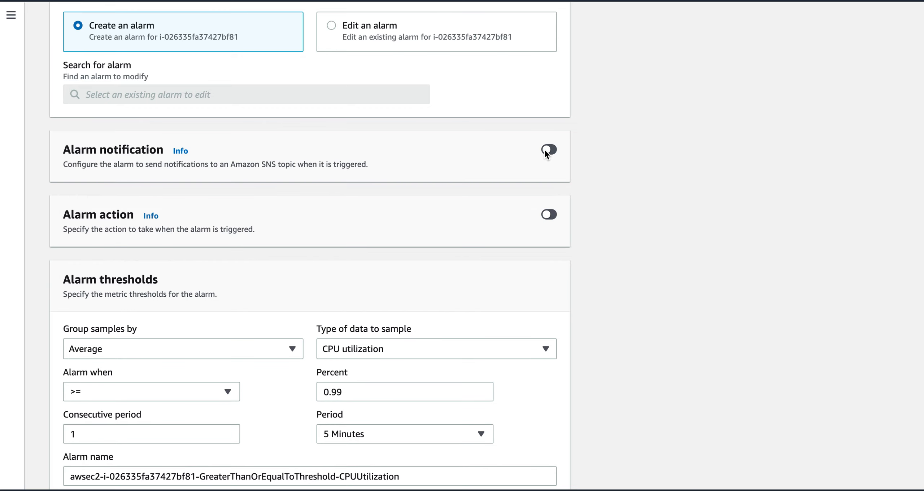
left_click(550, 151)
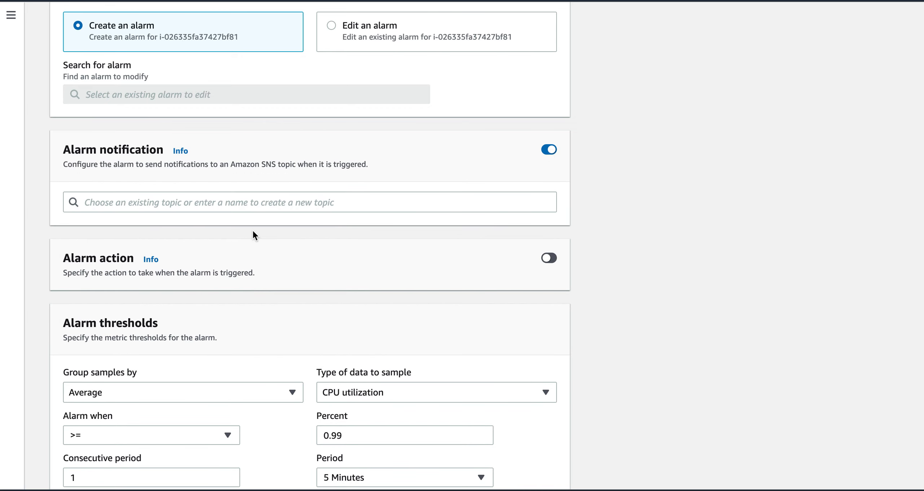
left_click(253, 207)
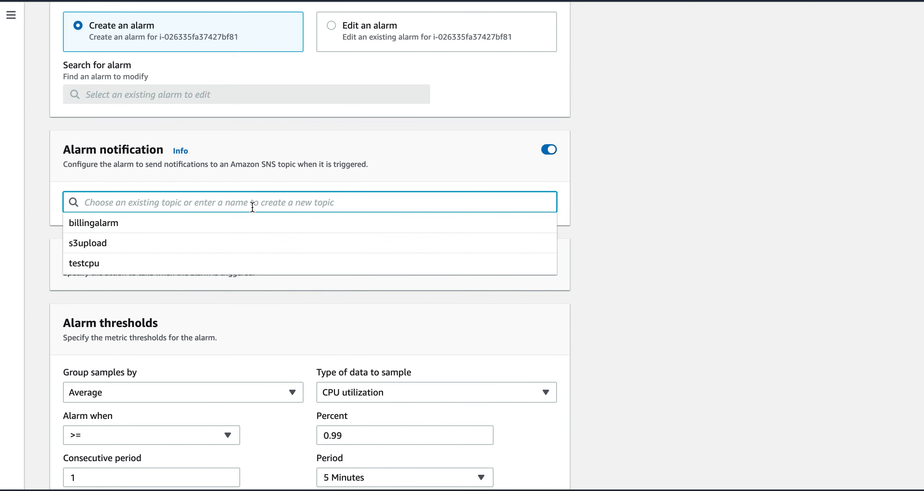
left_click(233, 268)
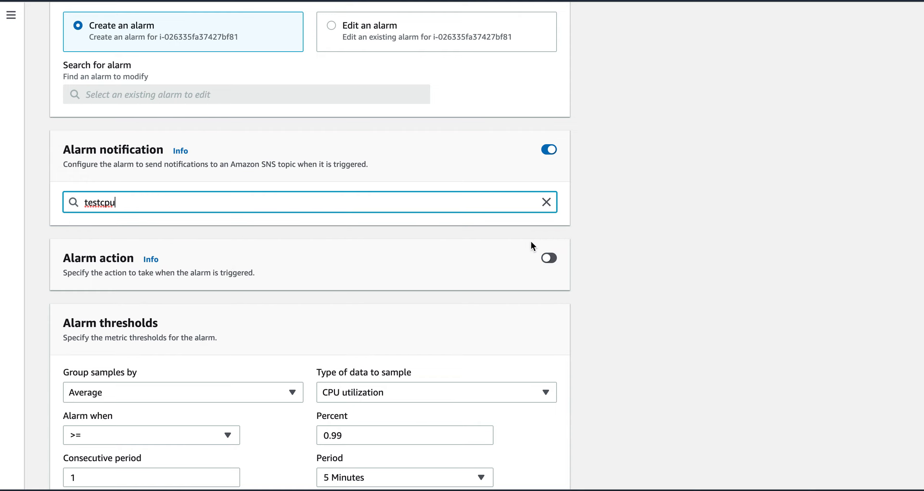
left_click(580, 300)
- Enable the alarm action and set it to Stop the instance when the alarm fires
scroll(580, 301, "down", 4)
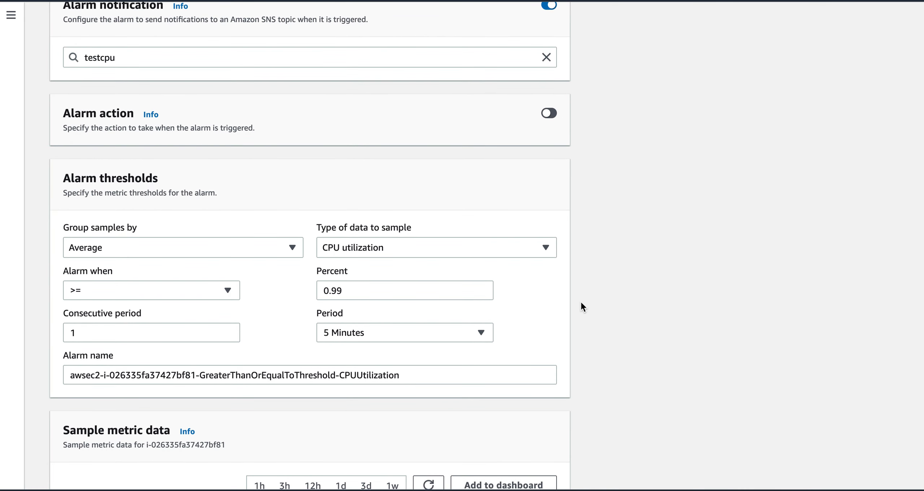
left_click(550, 114)
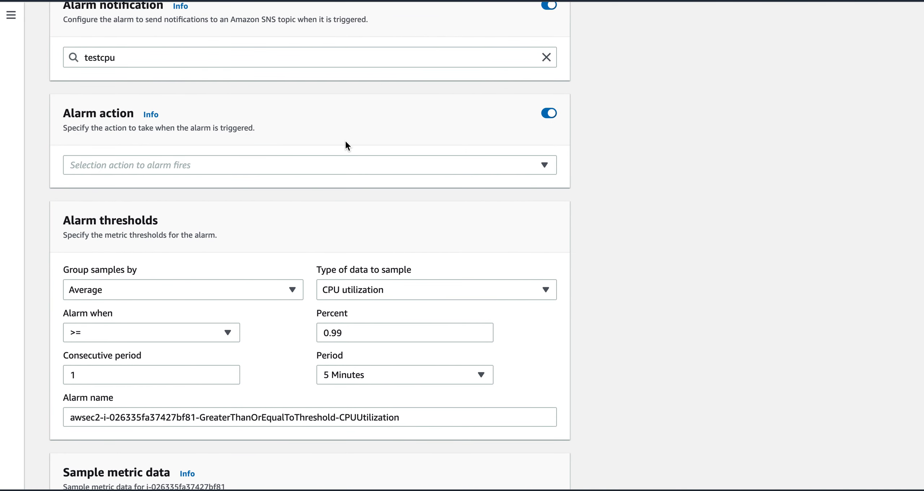
left_click(334, 167)
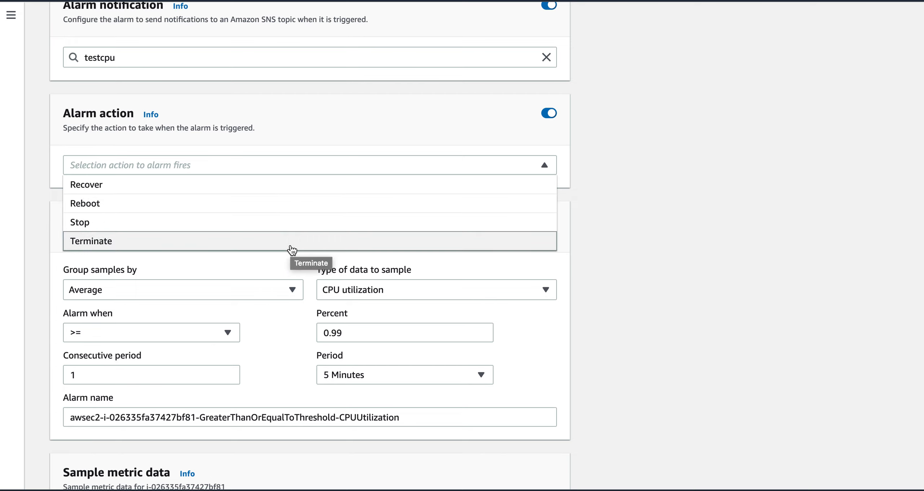
left_click(289, 229)
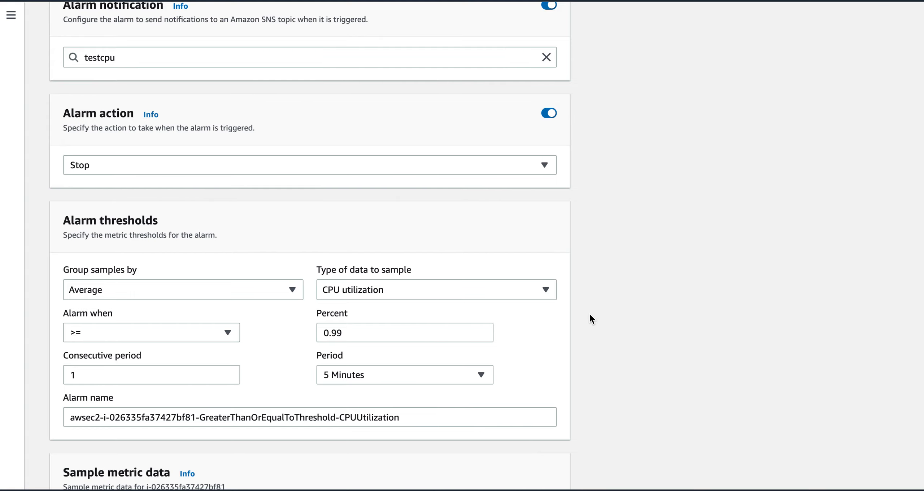
- Look through the types of data to sample for the alarm thresholds and choose CPU utilization
scroll(589, 315, "down", 2)
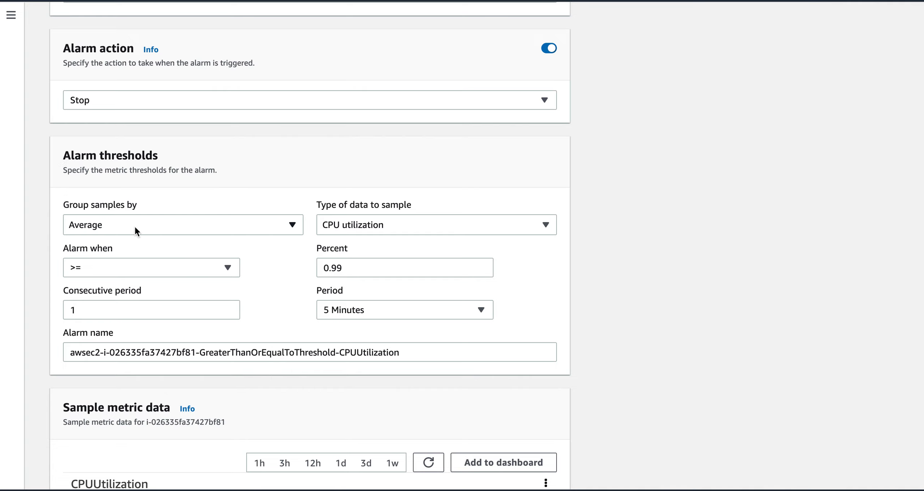
left_click(474, 233)
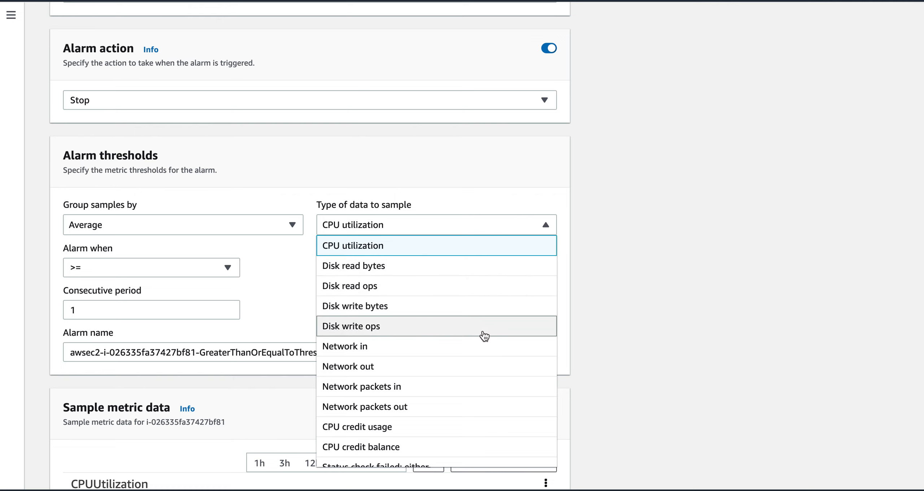
scroll(483, 335, "down", 3)
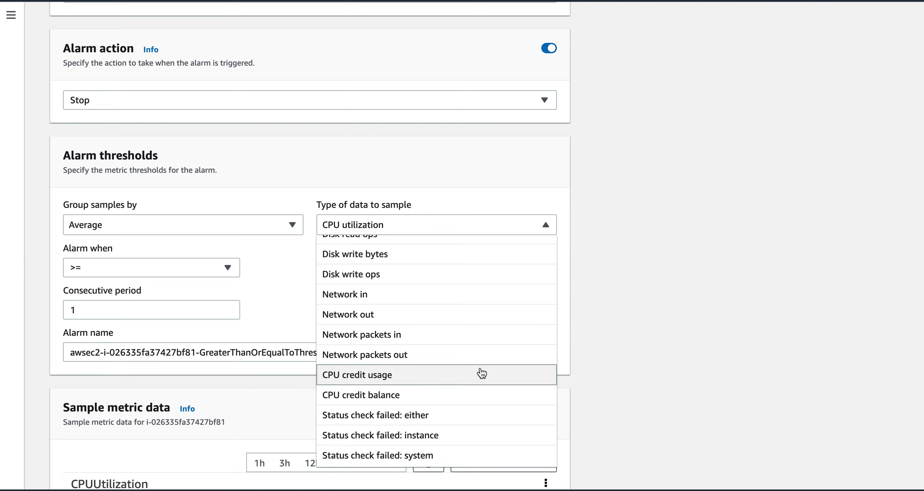
scroll(489, 336, "up", 1)
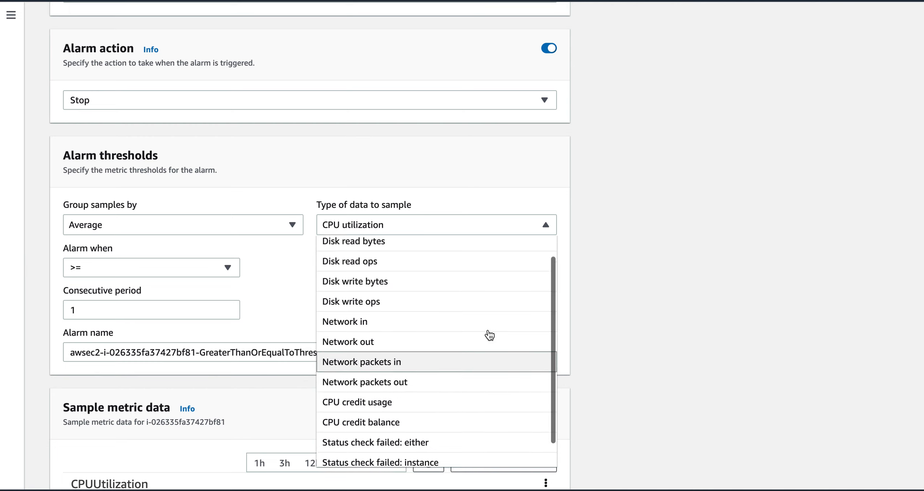
scroll(490, 335, "up", 1)
scroll(489, 336, "down", 3)
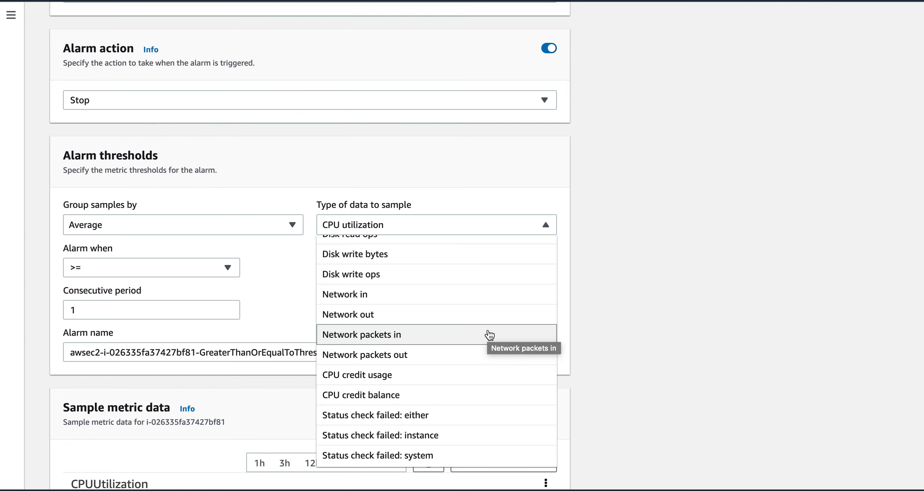
scroll(489, 336, "up", 3)
left_click(391, 248)
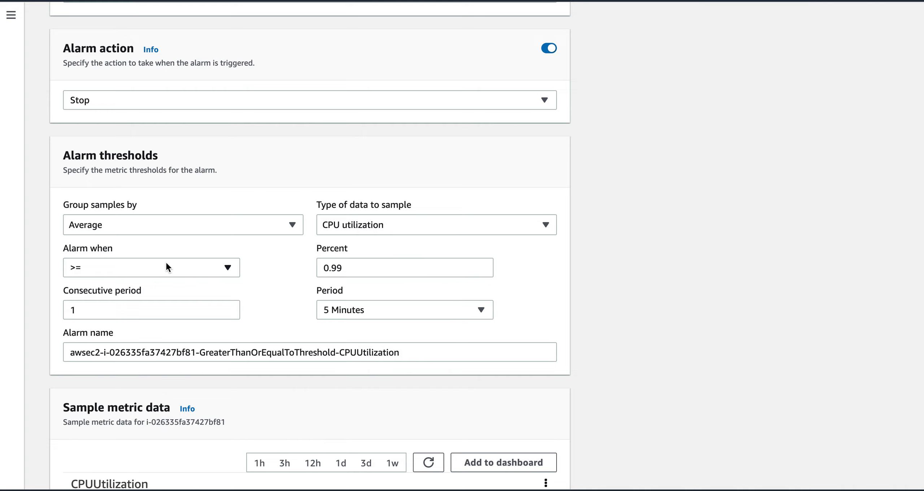
- Set the alarm threshold condition to <= and create the CloudWatch alarm
left_click(175, 268)
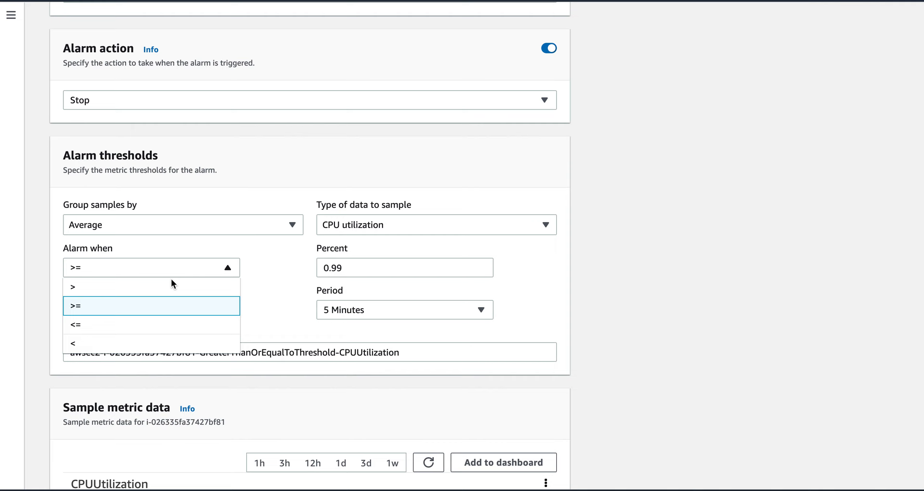
left_click(159, 327)
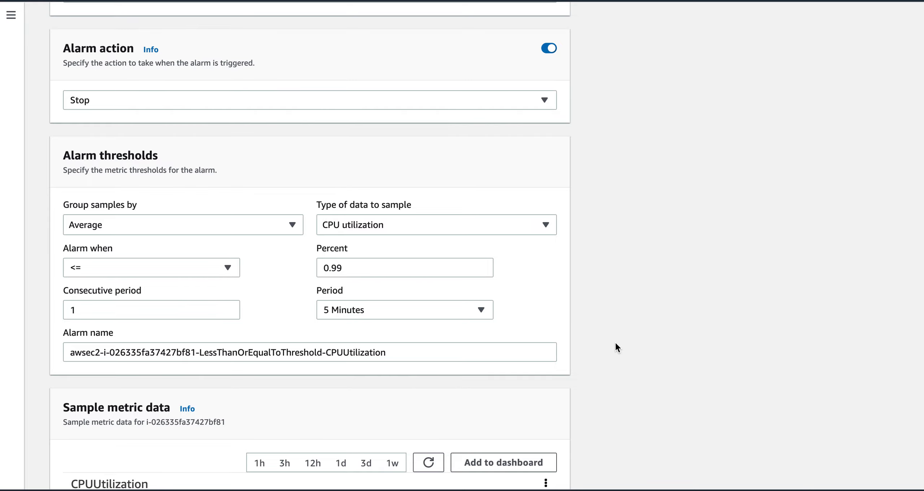
scroll(613, 347, "down", 3)
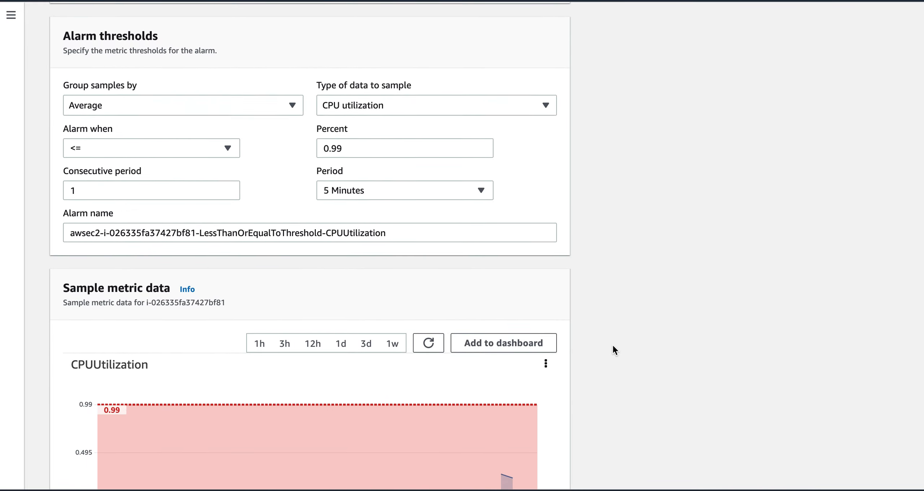
scroll(612, 347, "down", 2)
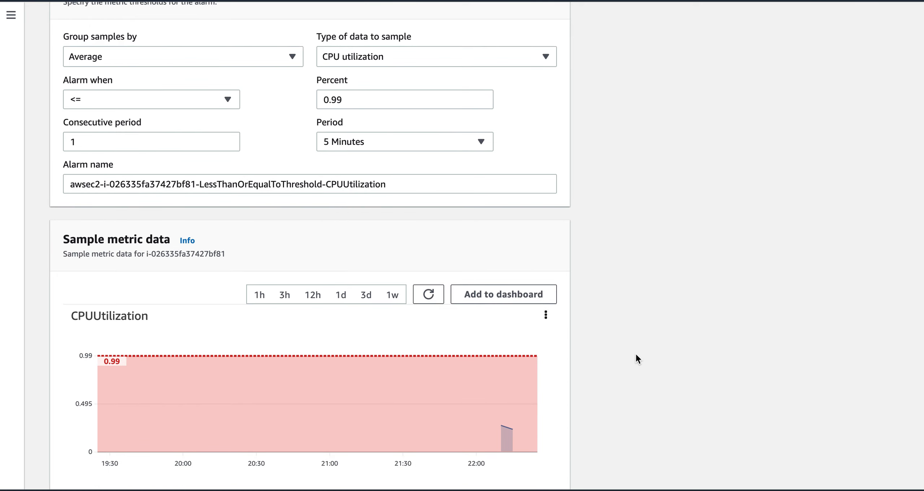
scroll(635, 353, "down", 2)
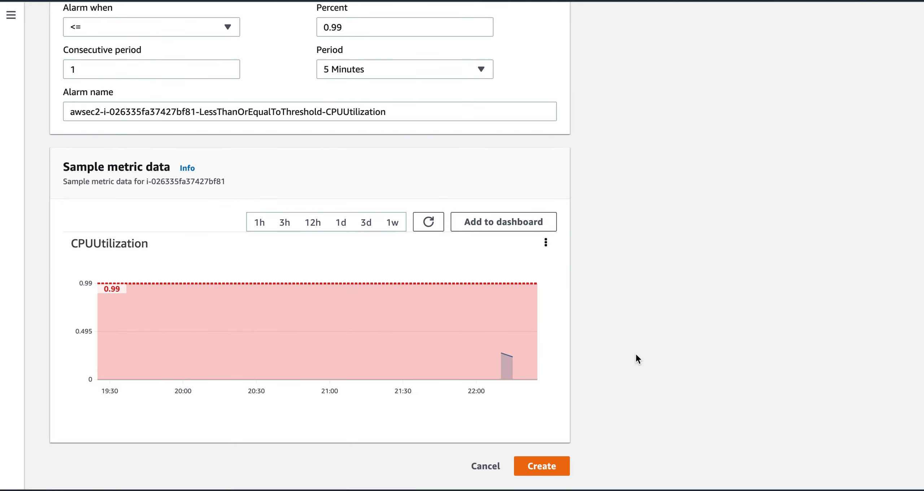
left_click(553, 469)
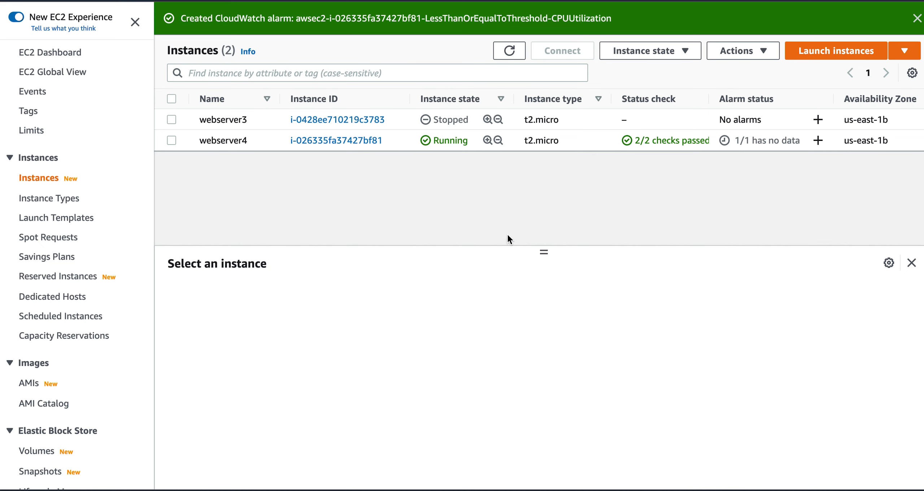
- Dismiss the creation notice, refresh the instances list and select webserver4 to check its alarm status
left_click(508, 52)
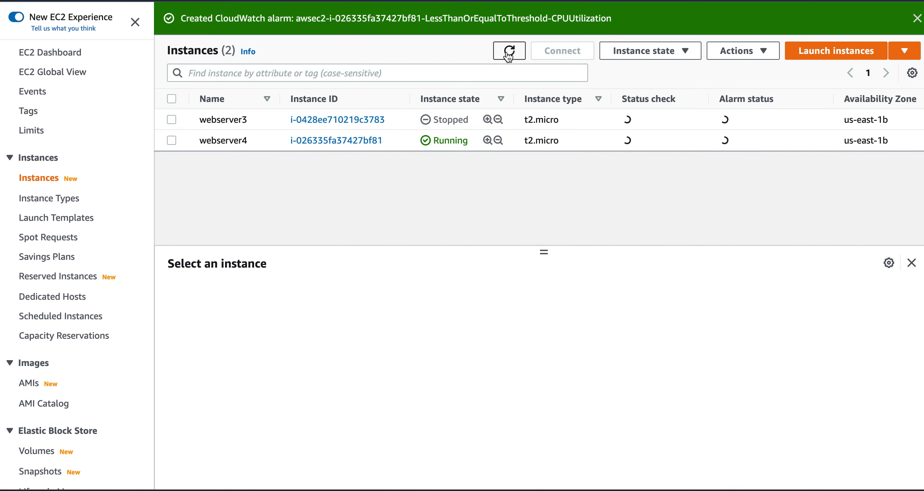
left_click(917, 18)
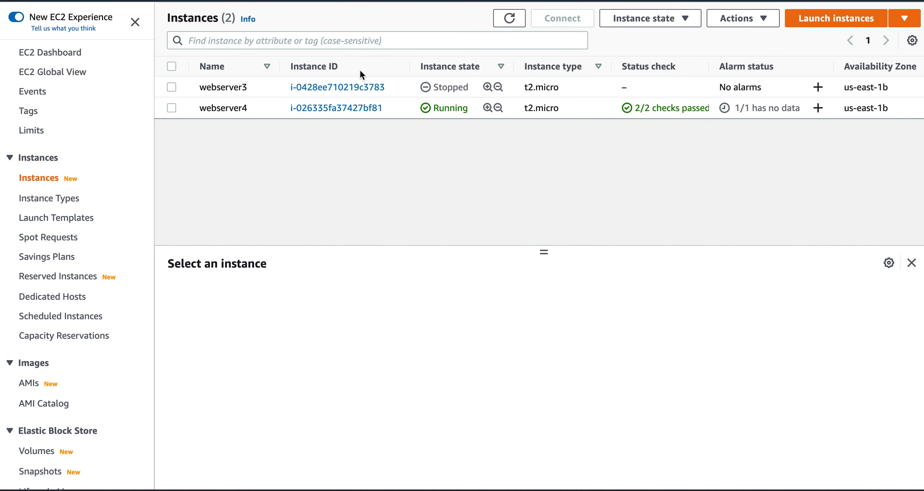
left_click(171, 108)
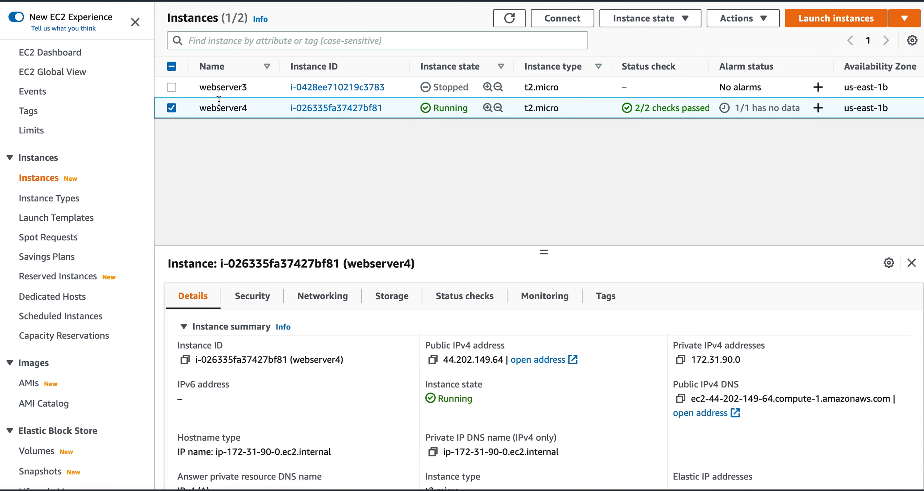
left_click(509, 18)
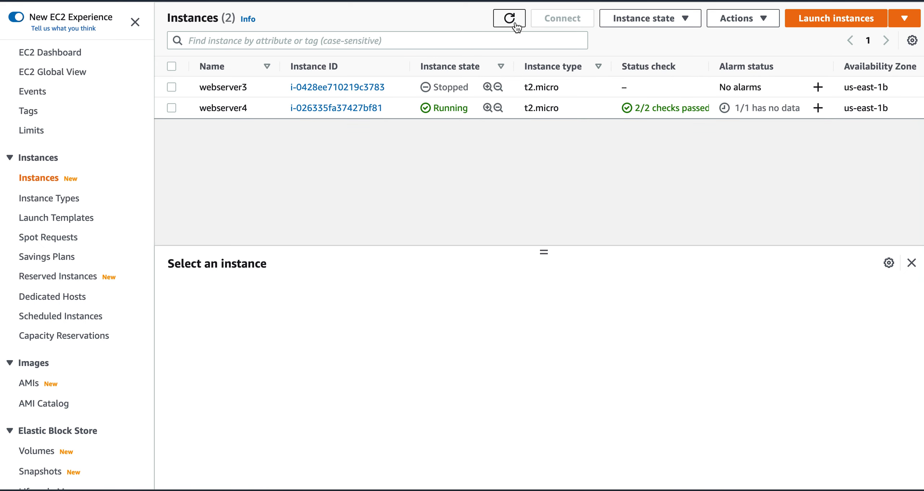
left_click(168, 108)
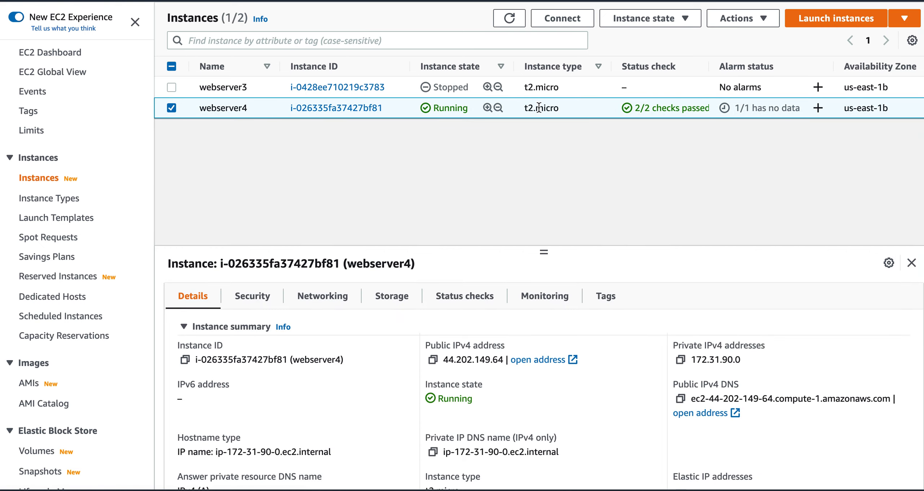
- Start another CloudWatch alarm for webserver4 from its alarm status and set its threshold condition to <=
left_click(818, 108)
scroll(678, 258, "down", 10)
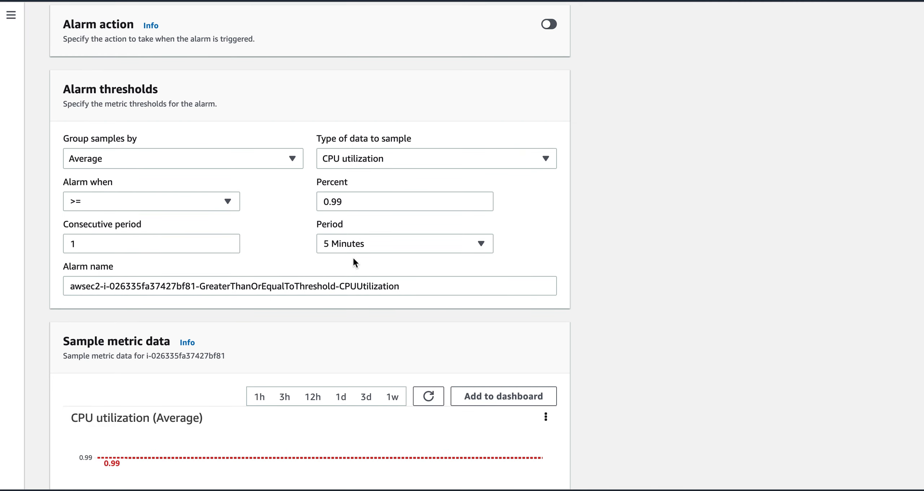
left_click(205, 207)
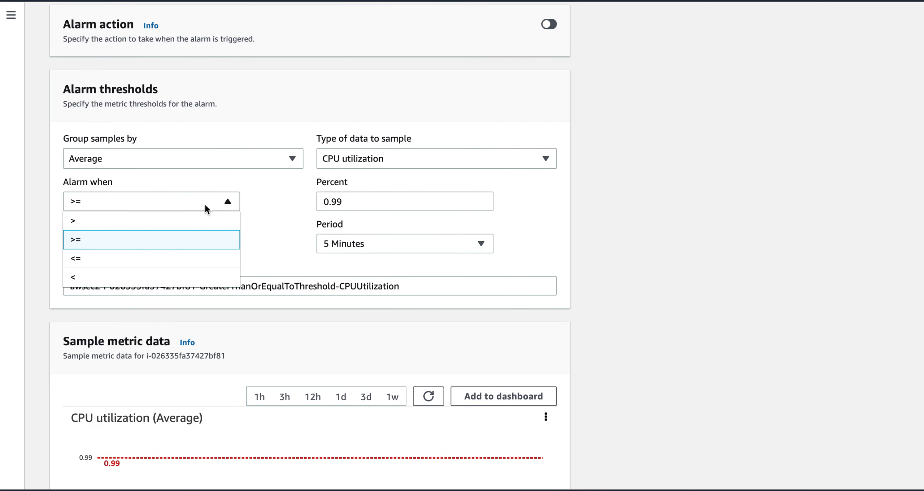
left_click(179, 263)
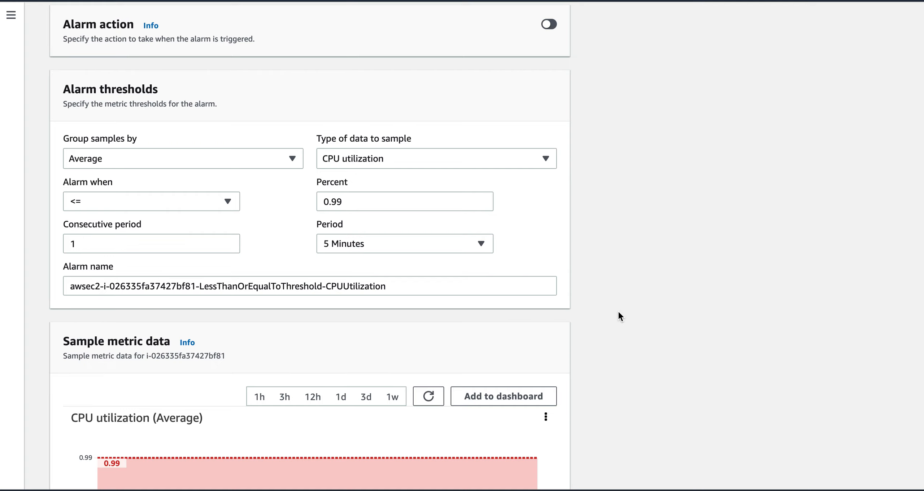
- Create the webserver4 CloudWatch alarm, refresh the instances list and select webserver4
scroll(618, 313, "down", 5)
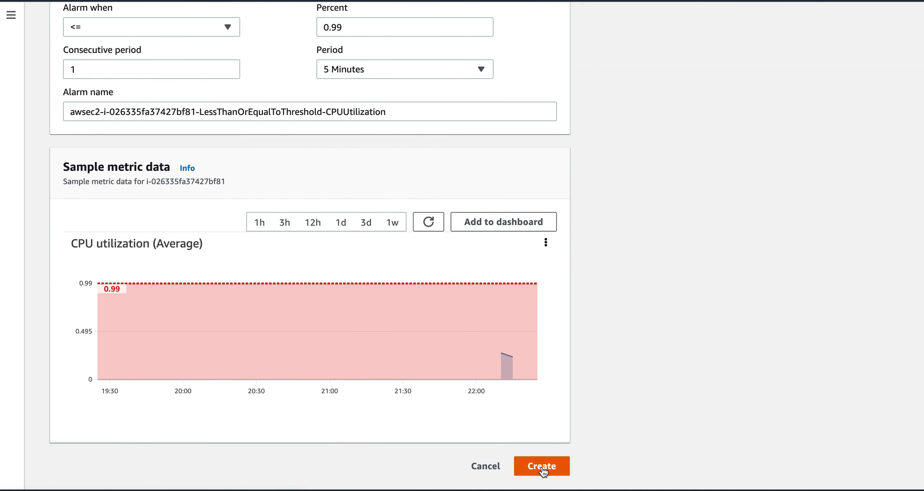
left_click(543, 469)
left_click(511, 51)
left_click(171, 140)
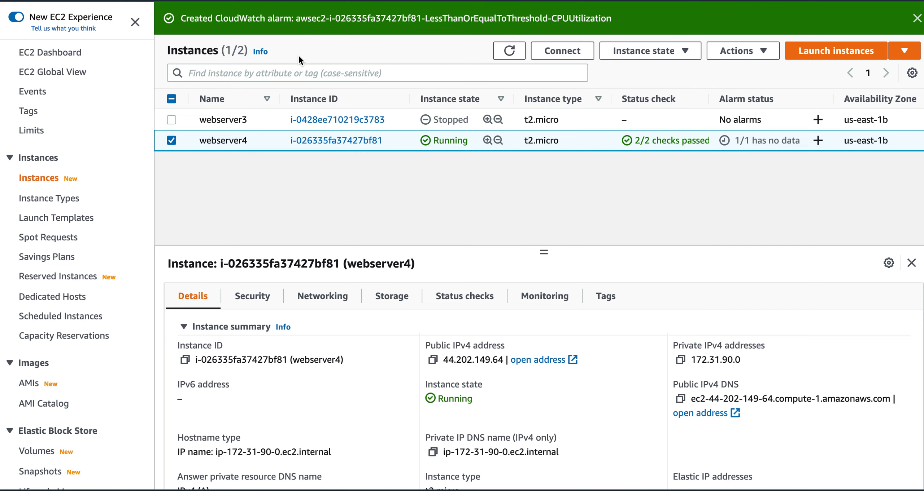
- Search the AWS services for CloudWatch, open it and list all alarms
type("cloud")
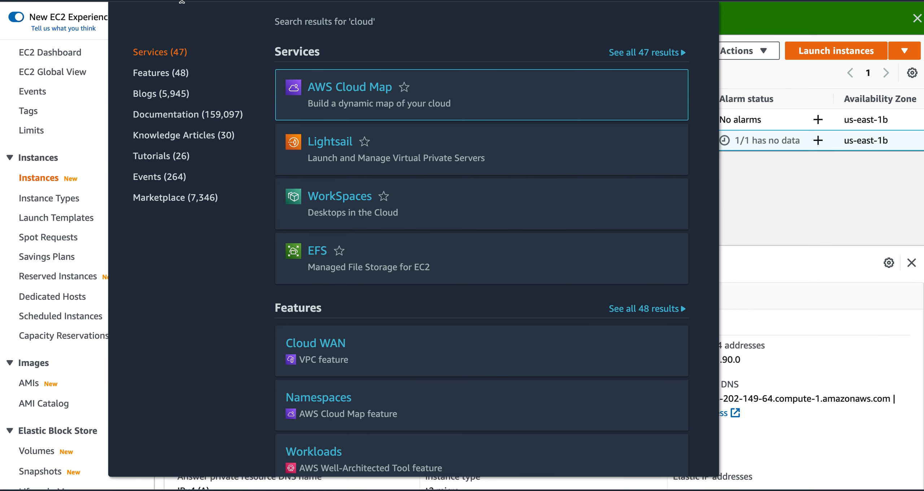
type("wat")
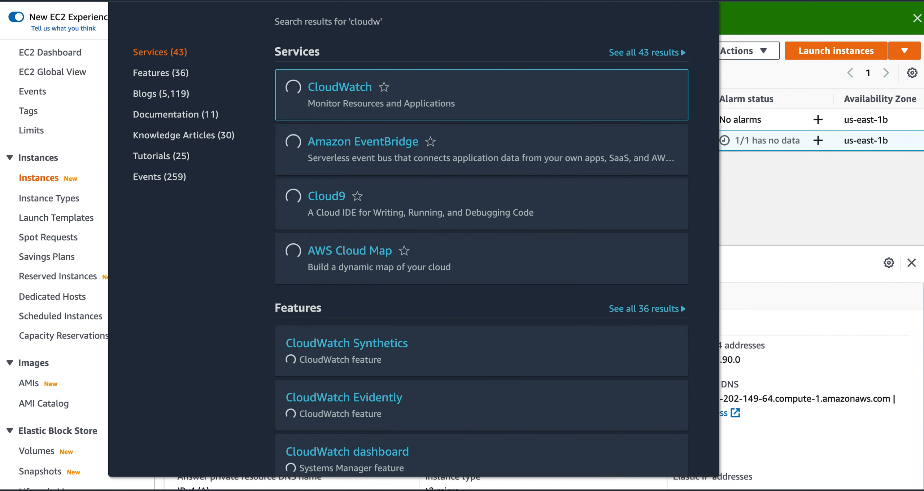
left_click(337, 92)
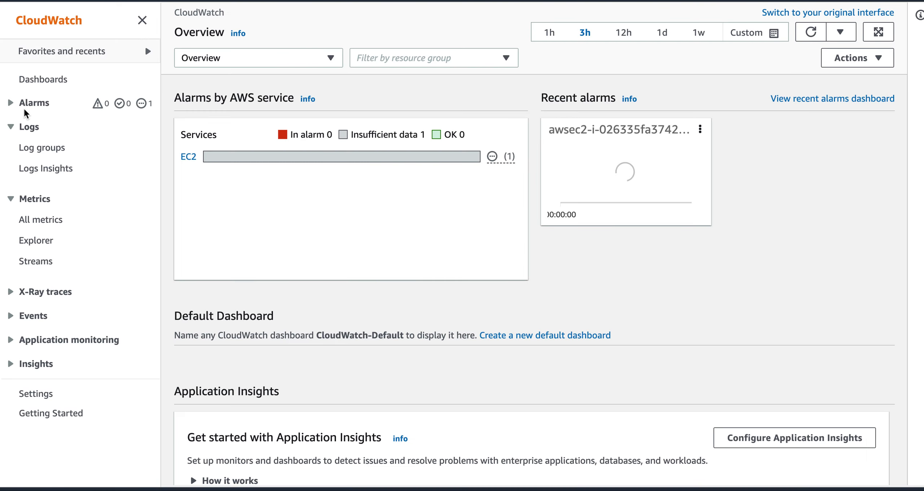
left_click(11, 103)
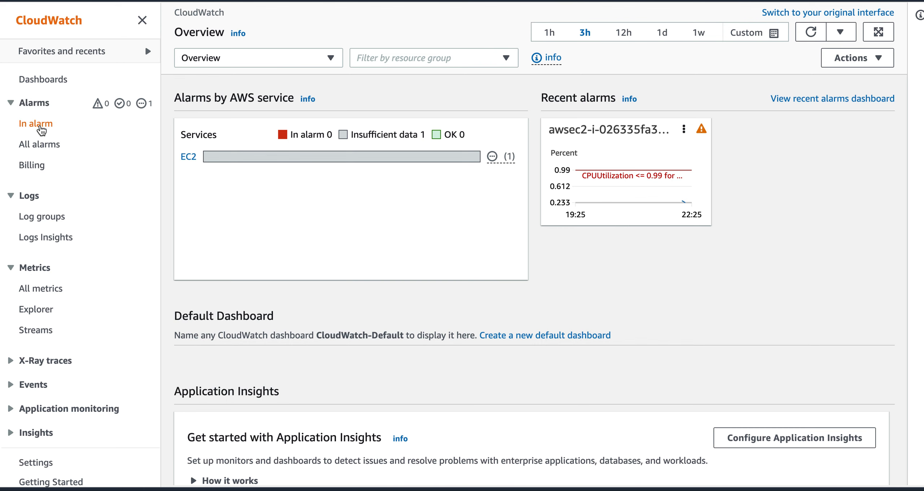
left_click(40, 125)
left_click(43, 146)
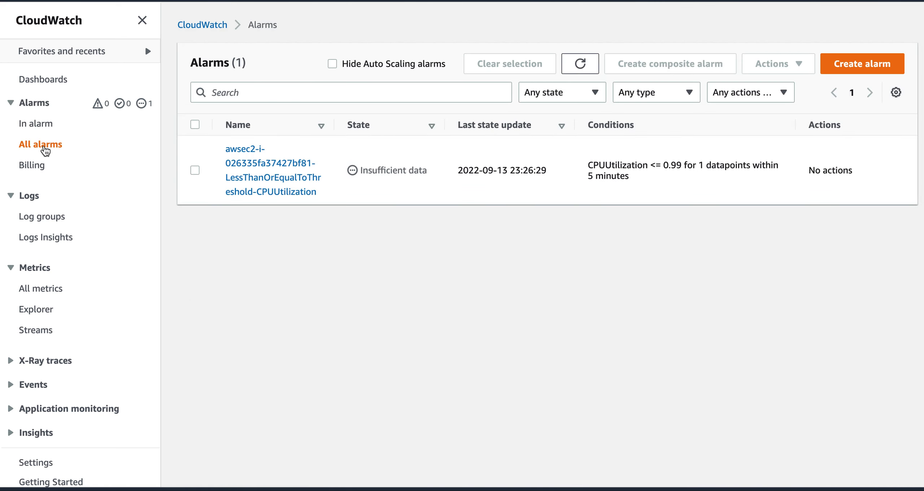
- Select the CPUUtilization alarm, refresh the alarms list to check its state, and show only the alarms that are in alarm
left_click(195, 171)
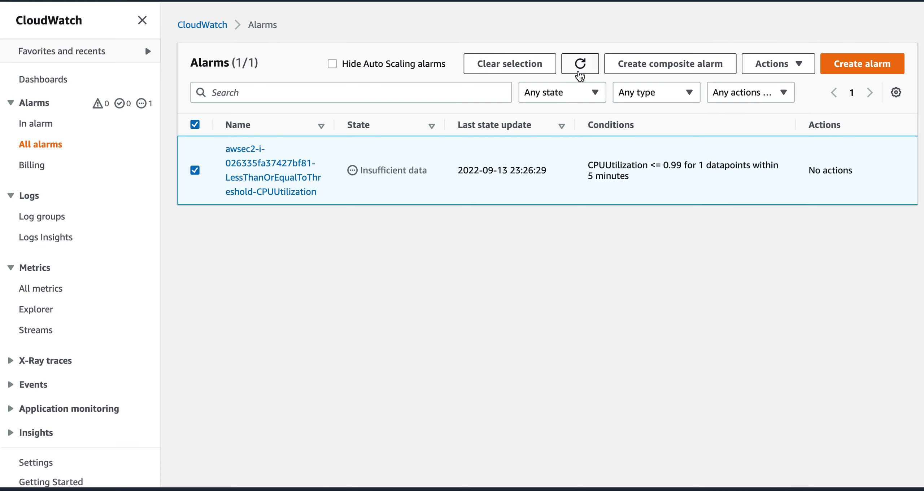
left_click(579, 72)
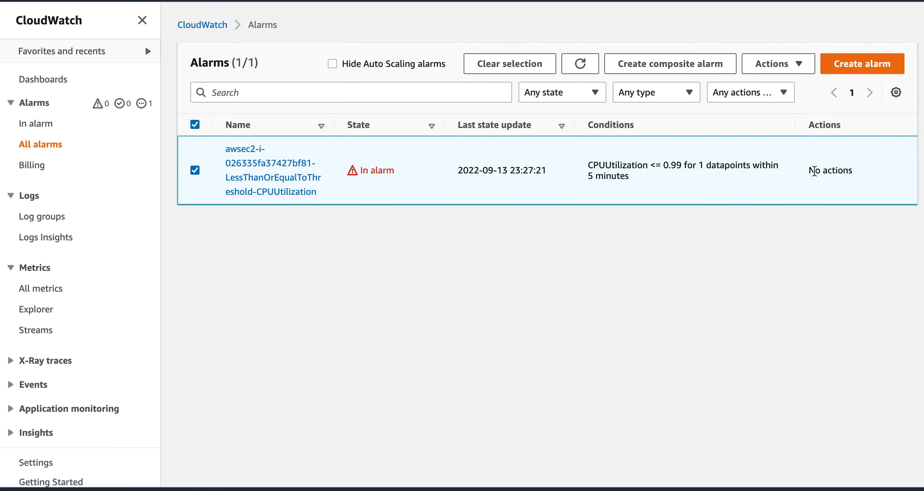
left_click(583, 69)
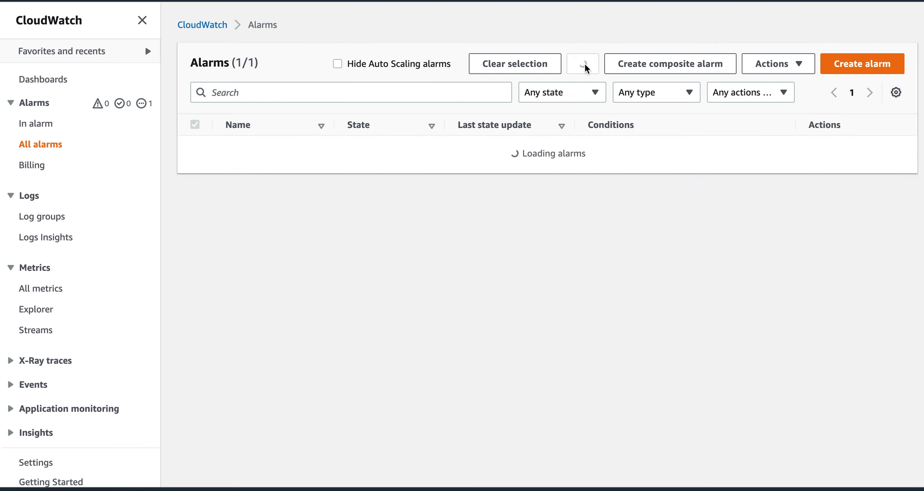
left_click(582, 69)
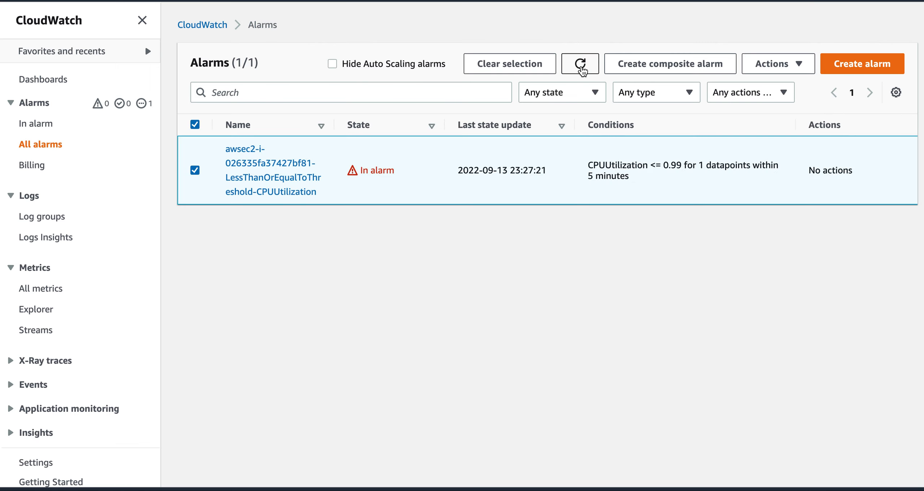
left_click(582, 69)
left_click(37, 123)
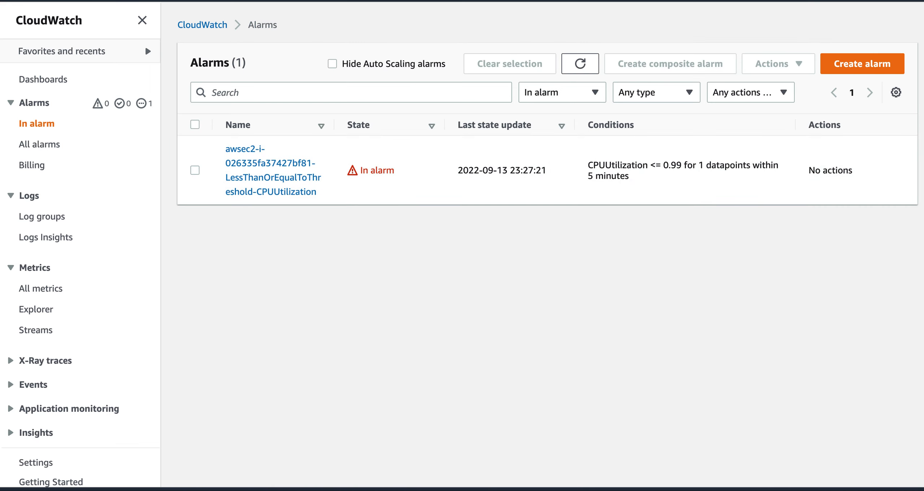
- Open EC2 in a new browser tab and refresh the instances list to check webserver4's alarm status
type("ec2")
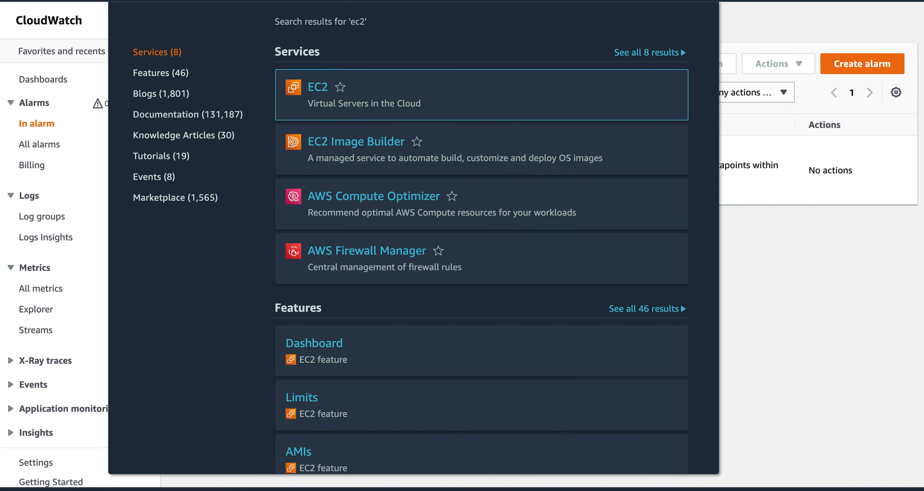
right_click(318, 92)
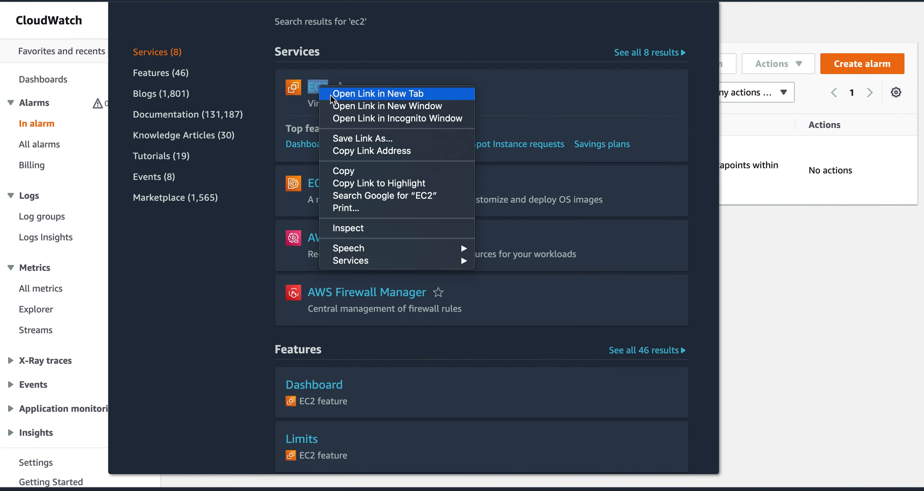
left_click(330, 91)
left_click(39, 178)
left_click(170, 108)
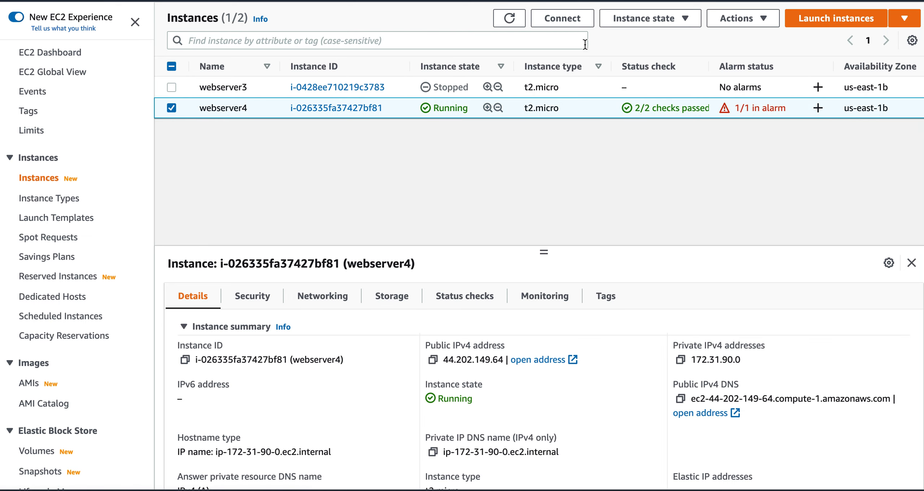
left_click(509, 19)
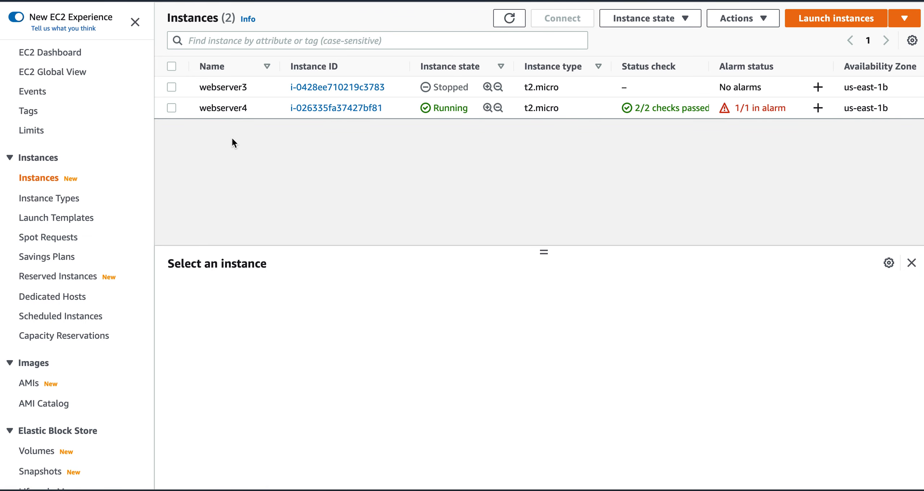
left_click(168, 109)
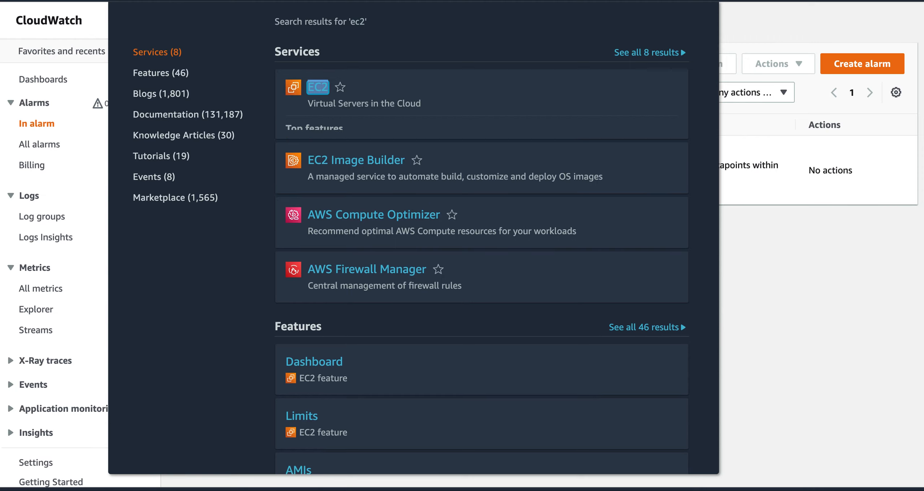
- Return to CloudWatch, close the service search, refresh the in-alarm list and open the CPUUtilization alarm's details
left_click(784, 218)
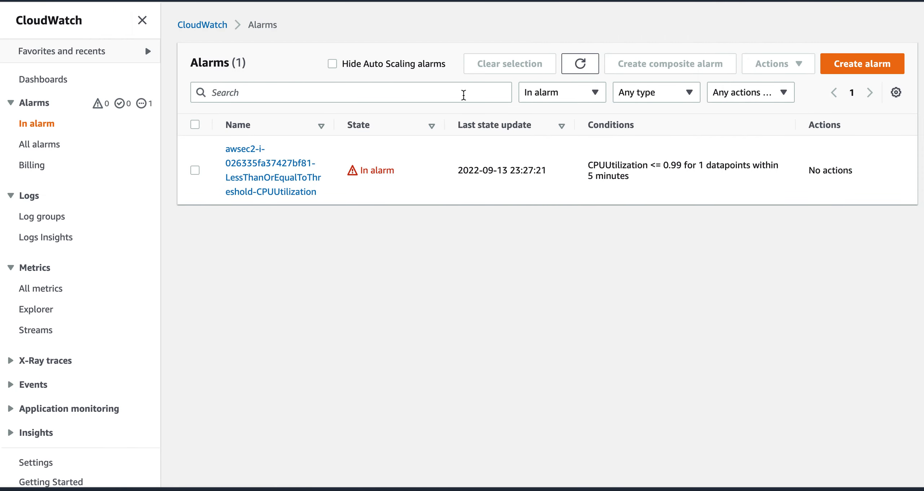
left_click(580, 64)
left_click(193, 171)
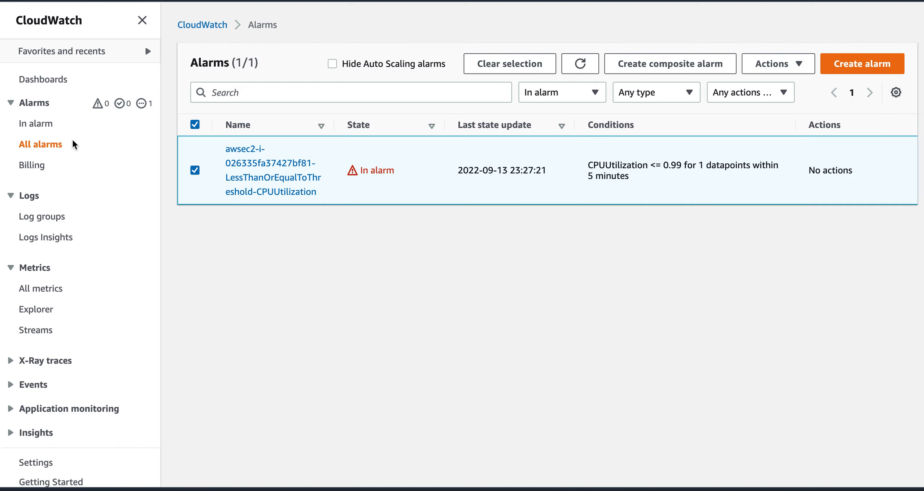
left_click(46, 126)
left_click(263, 184)
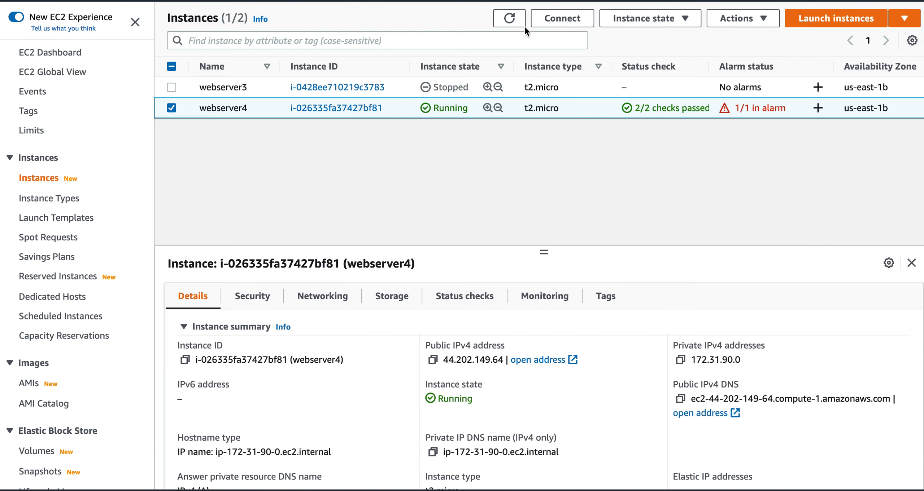
- Refresh the EC2 instances list to check webserver4's state, and examine the actions offered for the alarm in CloudWatch
left_click(509, 18)
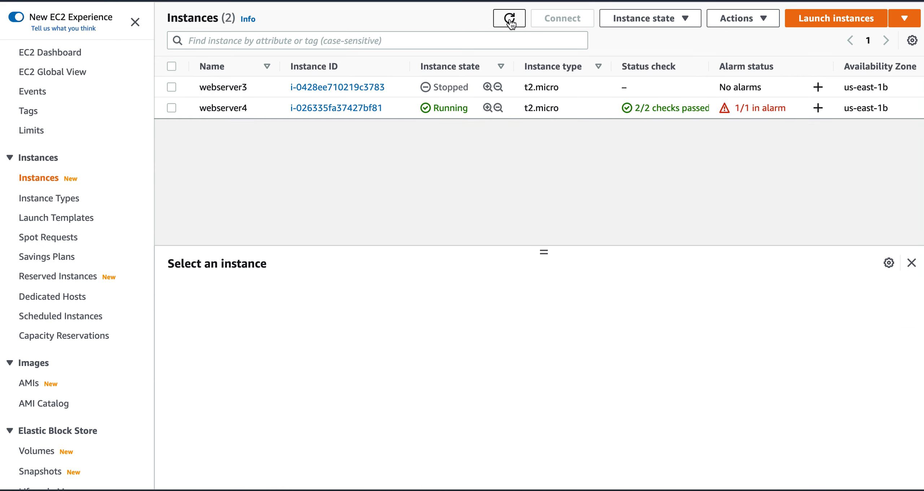
left_click(509, 19)
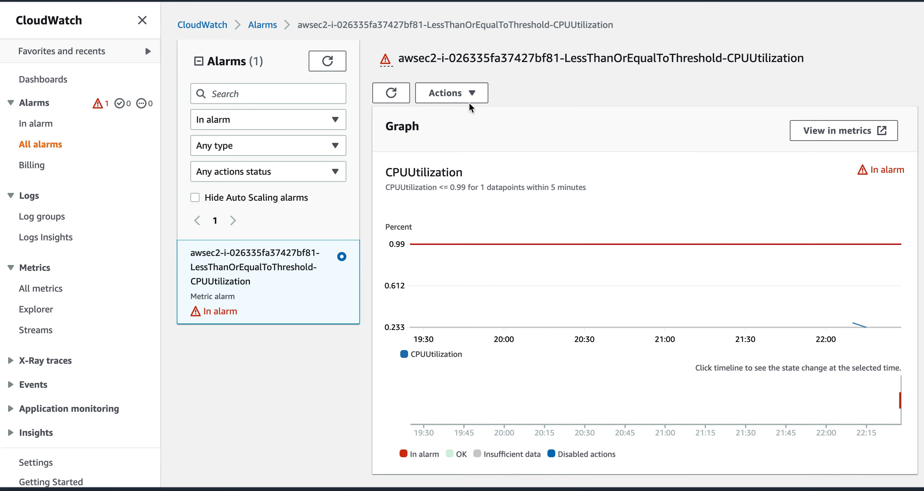
left_click(470, 94)
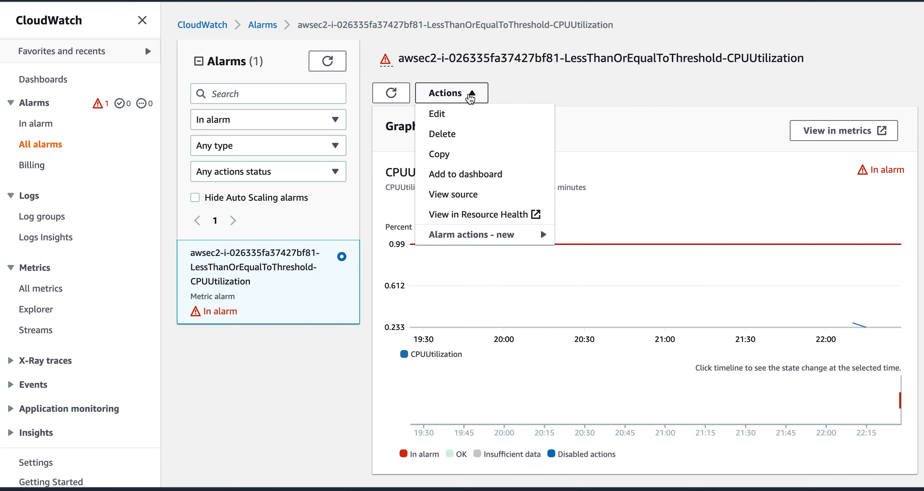
left_click(633, 121)
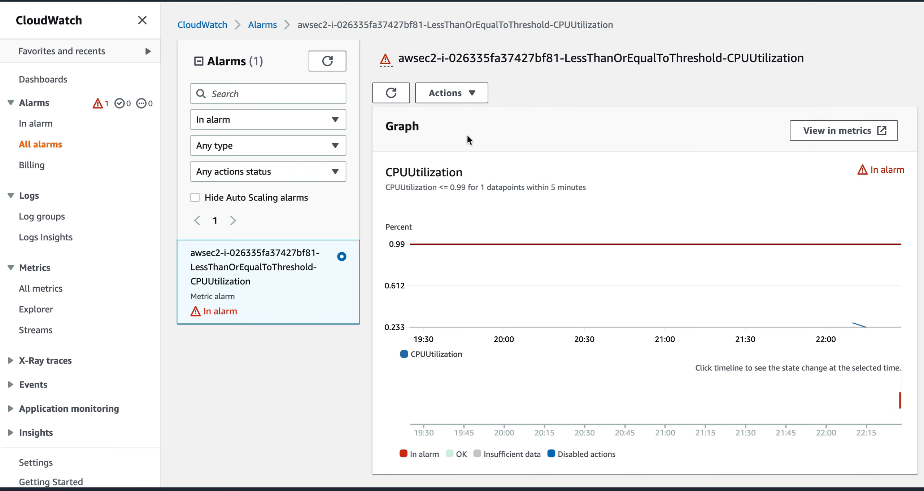
- Select the alarm in CloudWatch's in-alarm list, and recheck webserver4's state in the refreshed EC2 instances list
left_click(38, 124)
left_click(195, 170)
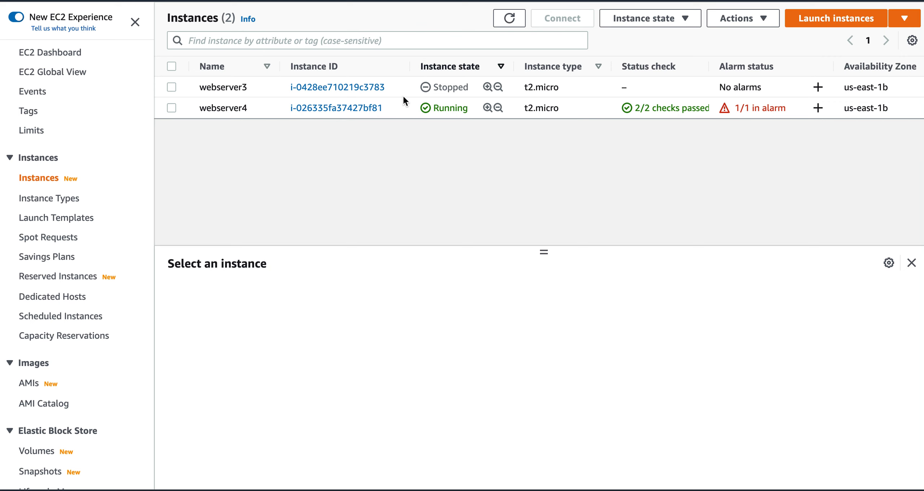
left_click(172, 109)
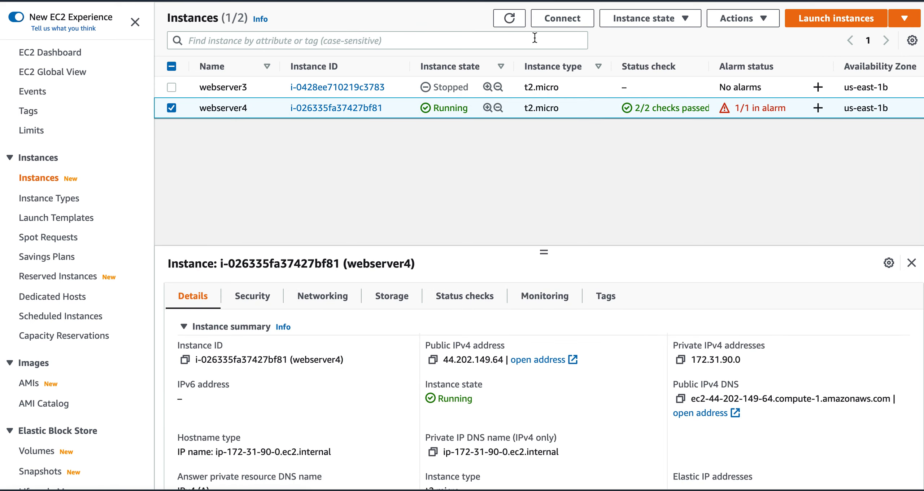
left_click(513, 25)
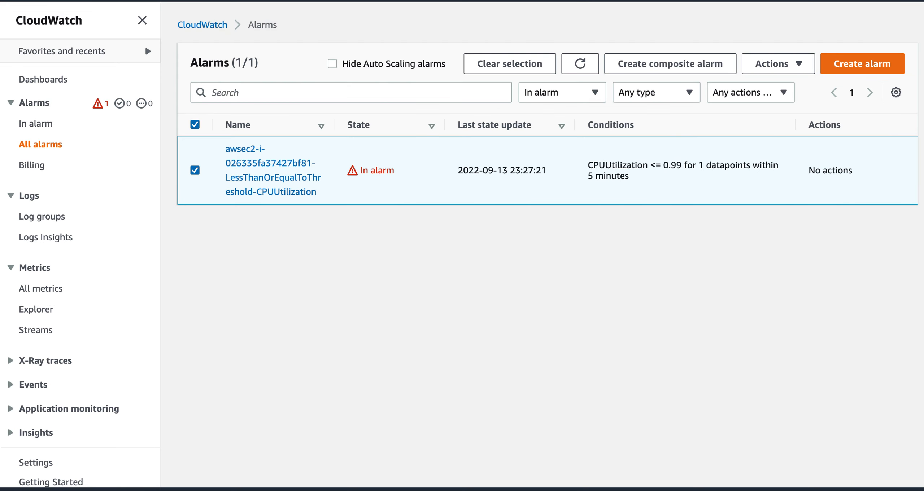
- Delete the CPUUtilization alarm from the list of all alarms in CloudWatch
left_click(40, 127)
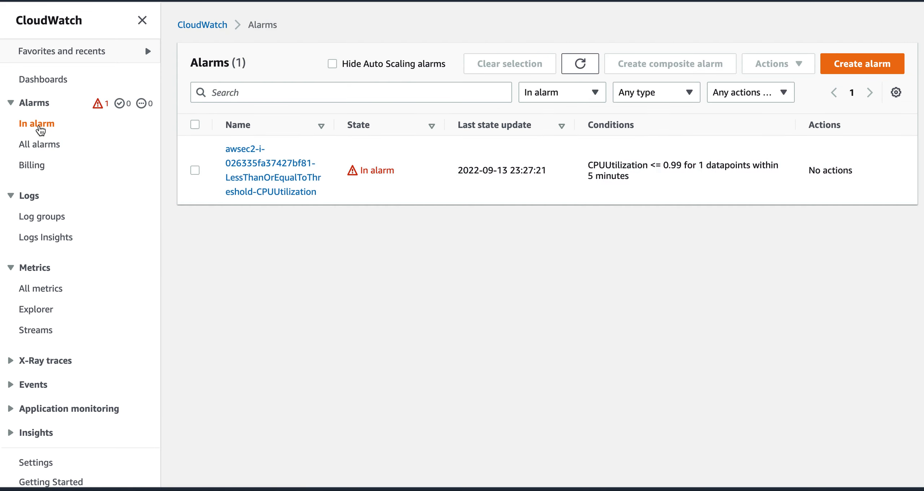
left_click(39, 146)
left_click(195, 171)
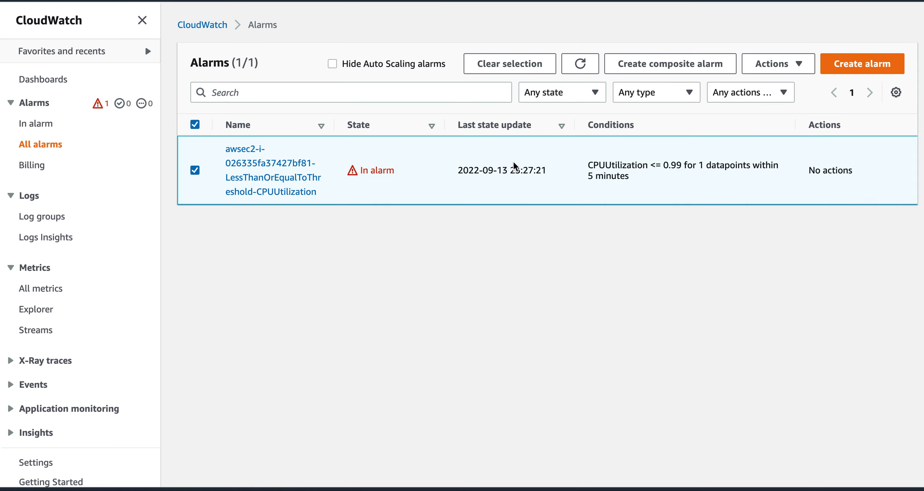
left_click(772, 63)
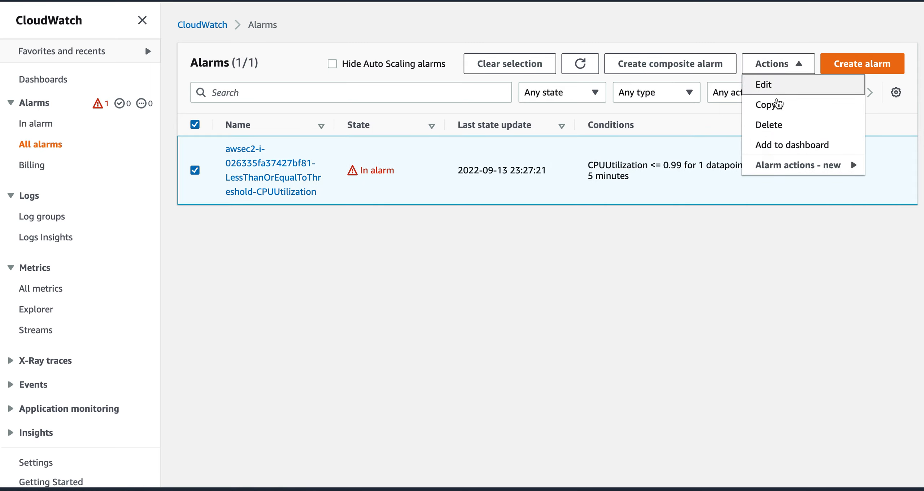
mouse_move(766, 173)
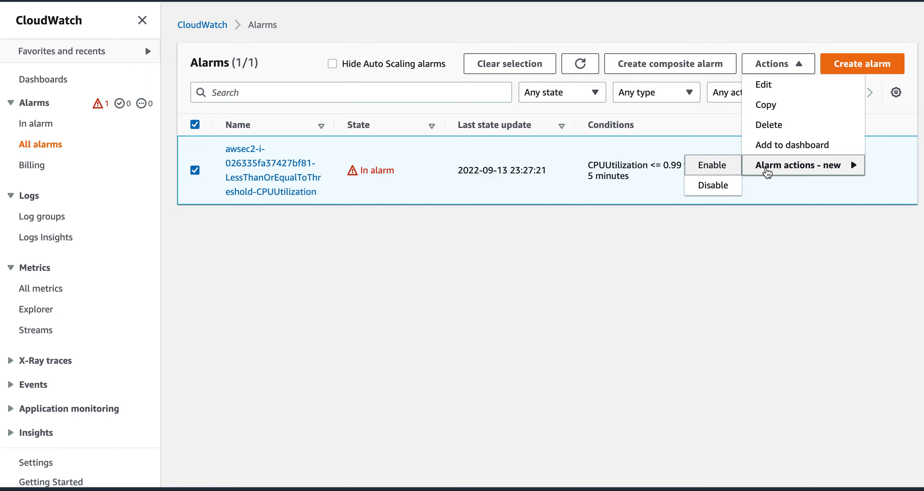
left_click(770, 125)
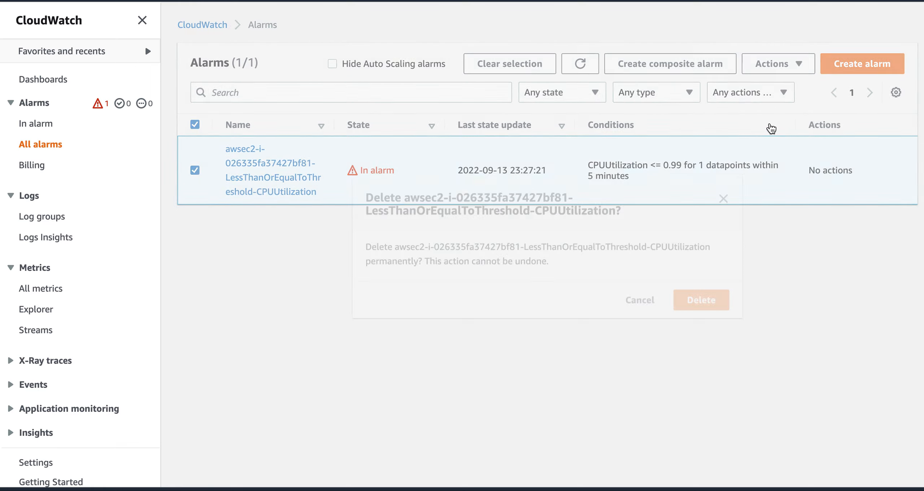
left_click(702, 294)
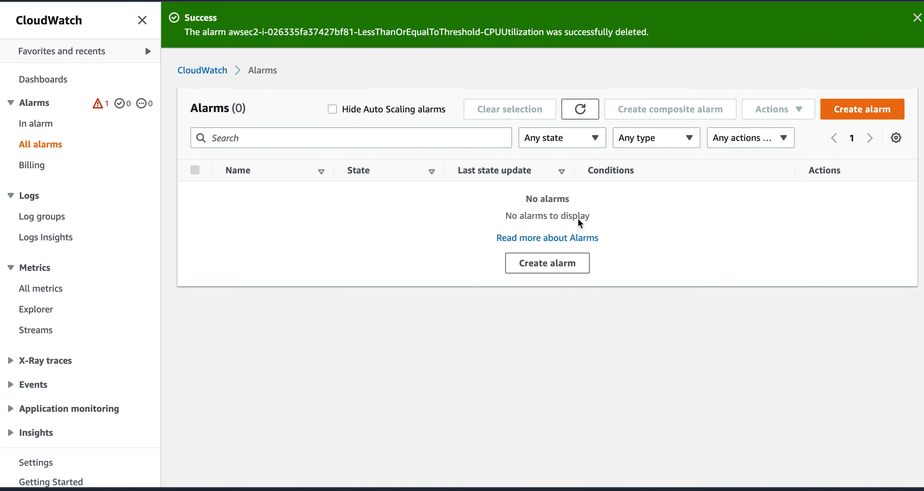
- Check the in-alarm list in CloudWatch and refresh the EC2 instances list to verify webserver4's alarm status
left_click(41, 123)
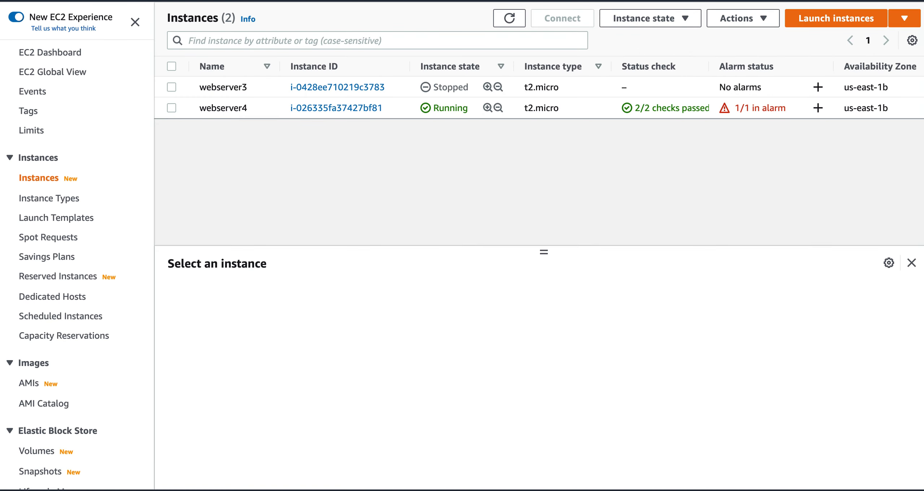
left_click(509, 18)
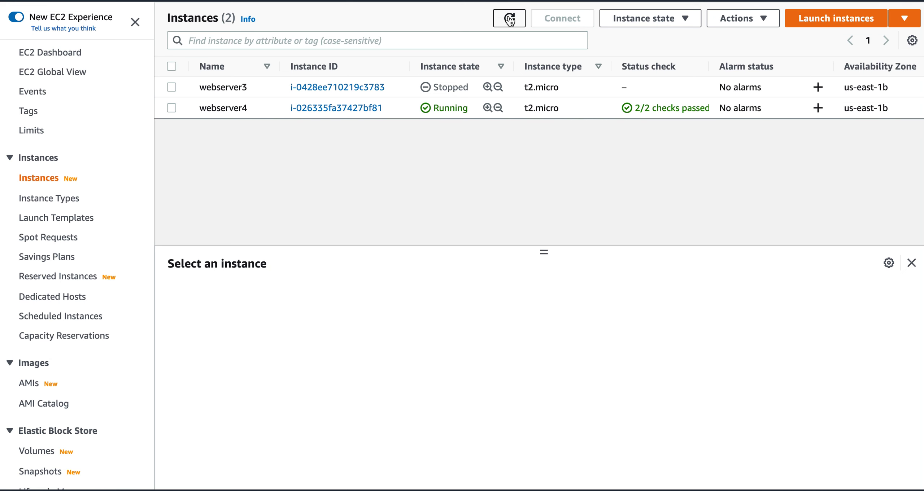
- Open the CloudWatch alarm management page for the webserver4 instance
left_click(172, 107)
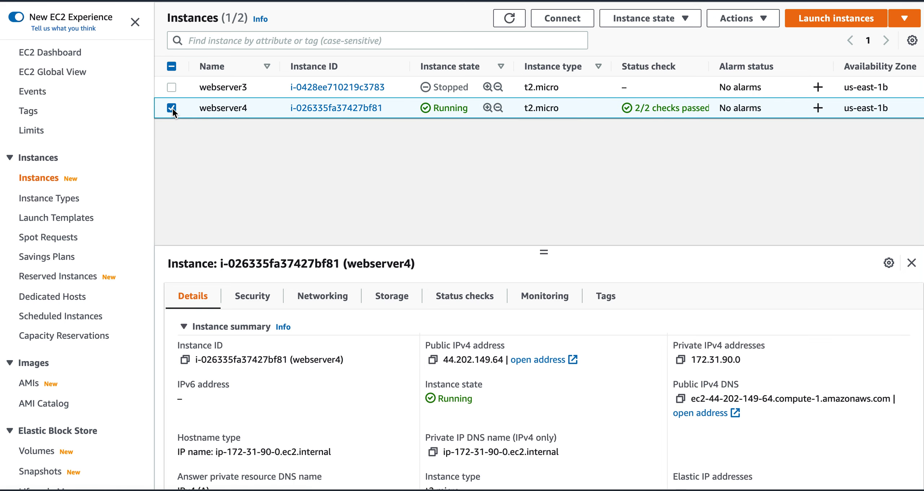
left_click(740, 20)
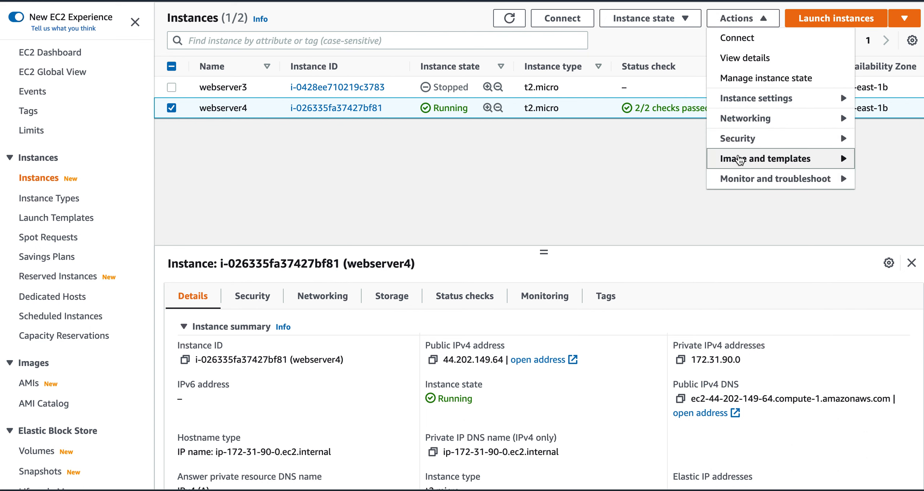
left_click(740, 182)
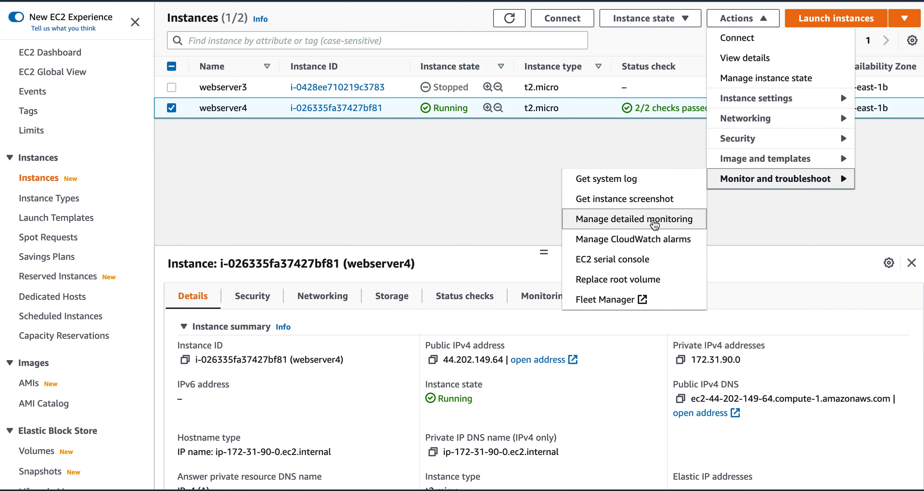
left_click(612, 240)
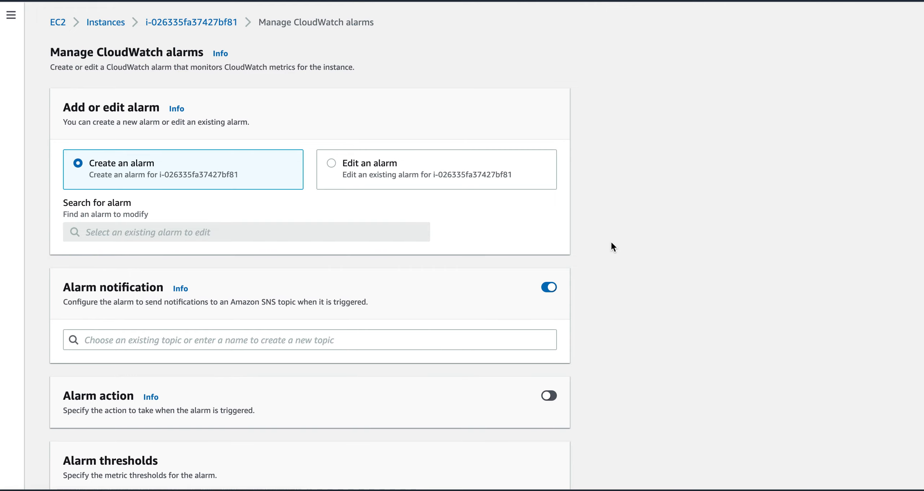
- Set the new alarm to notify the testcpu topic and enable the Stop action for the instance
scroll(587, 284, "down", 4)
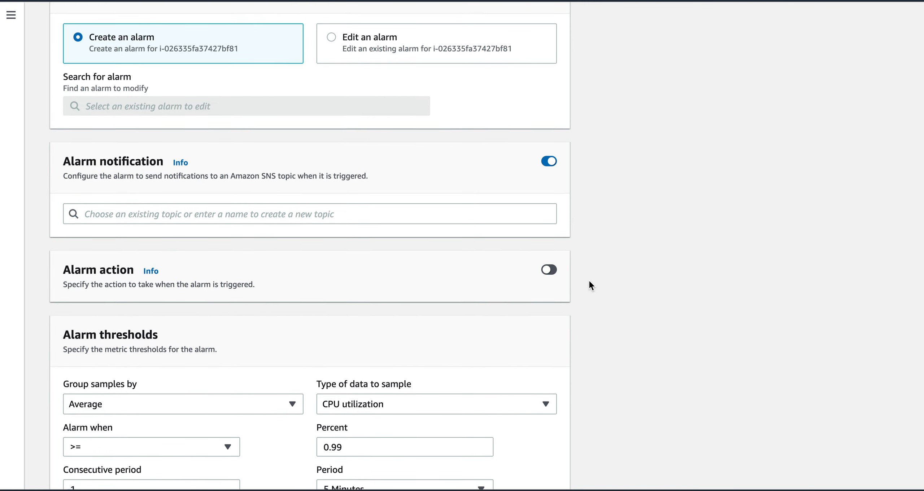
left_click(371, 211)
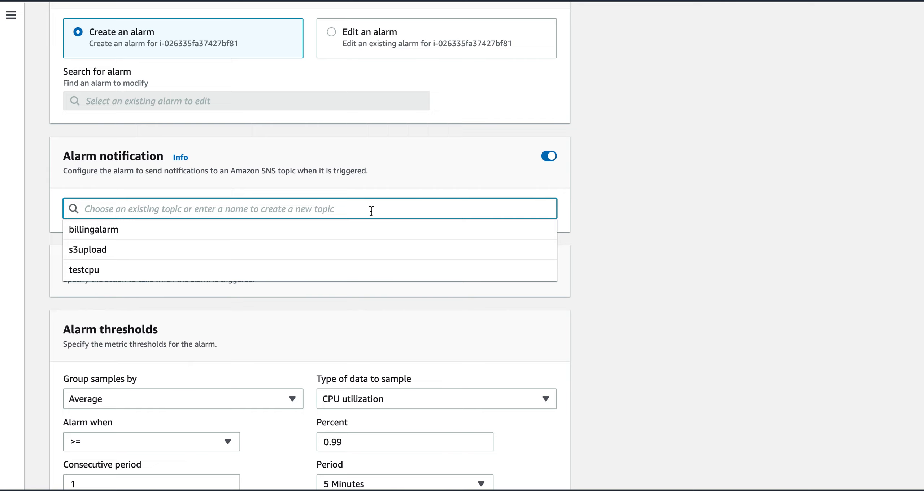
left_click(327, 270)
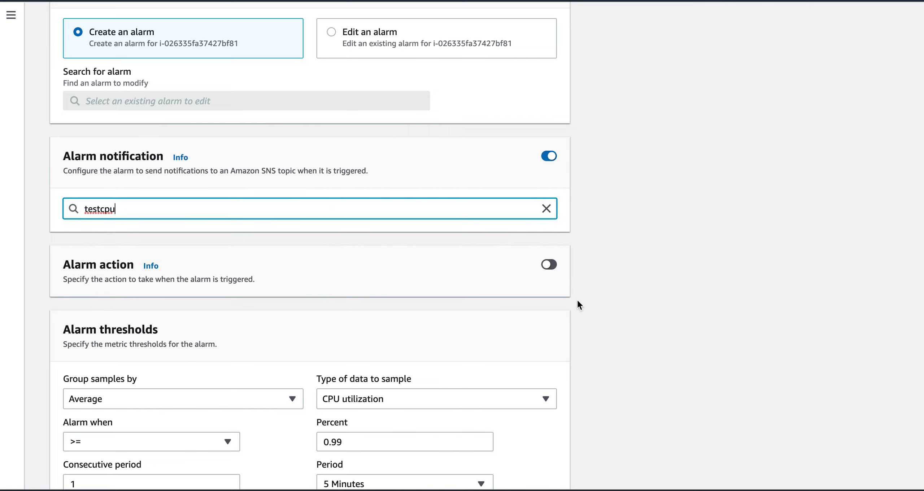
left_click(553, 266)
scroll(594, 305, "down", 3)
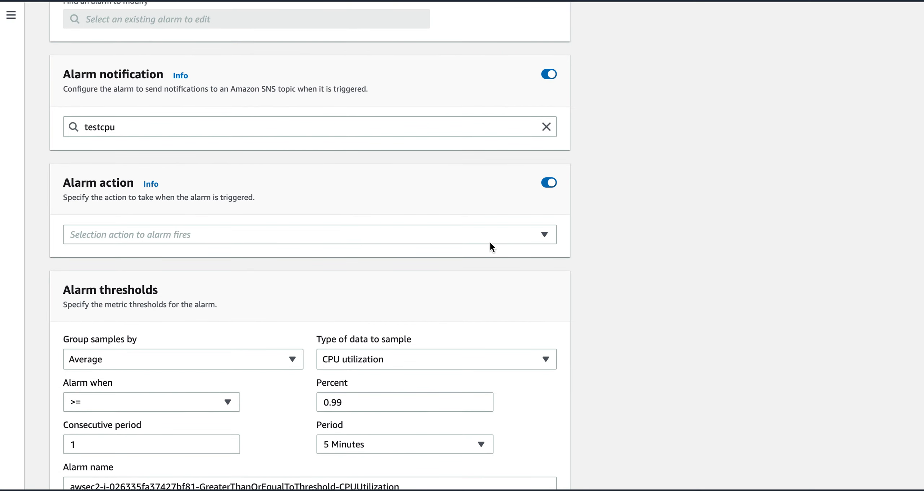
left_click(489, 239)
left_click(453, 298)
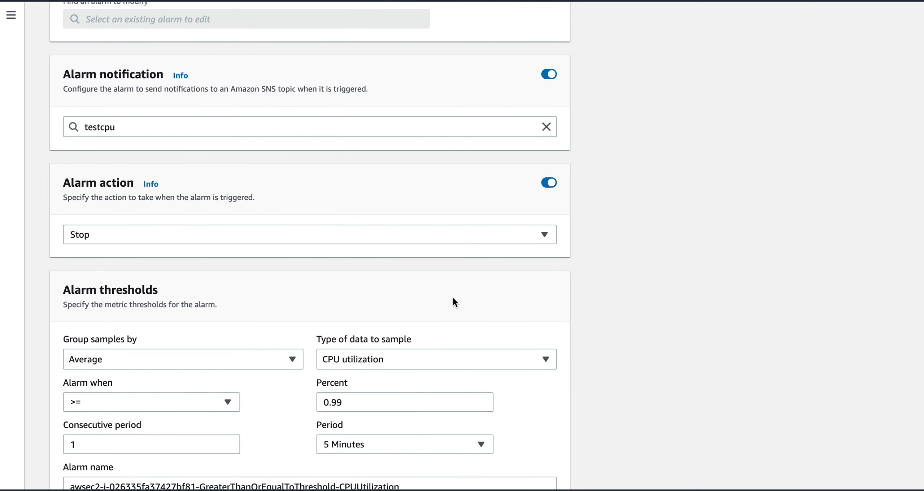
- Set the alarm threshold to trigger when average CPU utilization is <= 0.99 percent
scroll(620, 342, "down", 6)
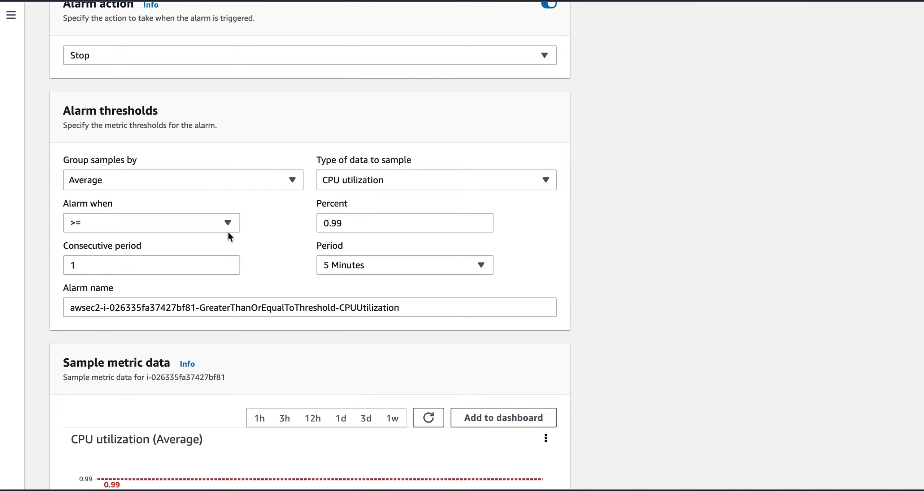
left_click(210, 227)
left_click(186, 278)
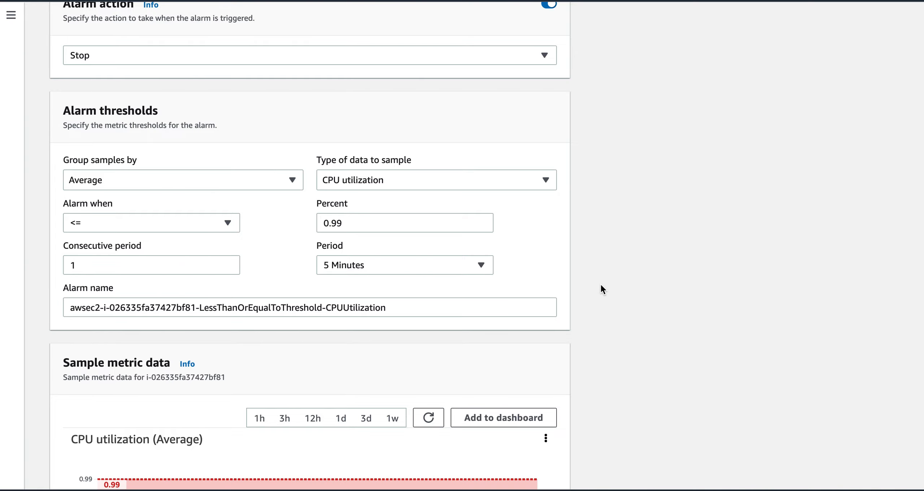
- Review the alarm's notification, action, thresholds and sample metric data, and create the alarm
scroll(602, 289, "up", 4)
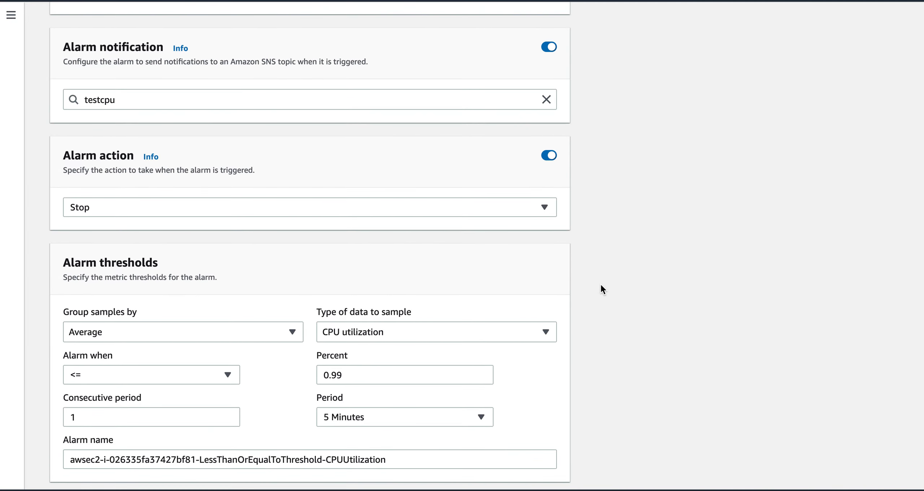
scroll(600, 285, "up", 6)
scroll(600, 285, "down", 2)
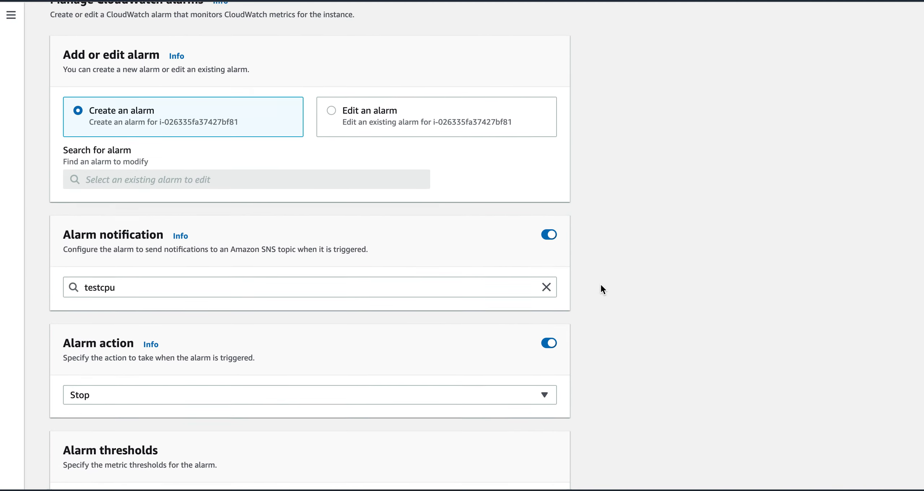
scroll(601, 286, "down", 13)
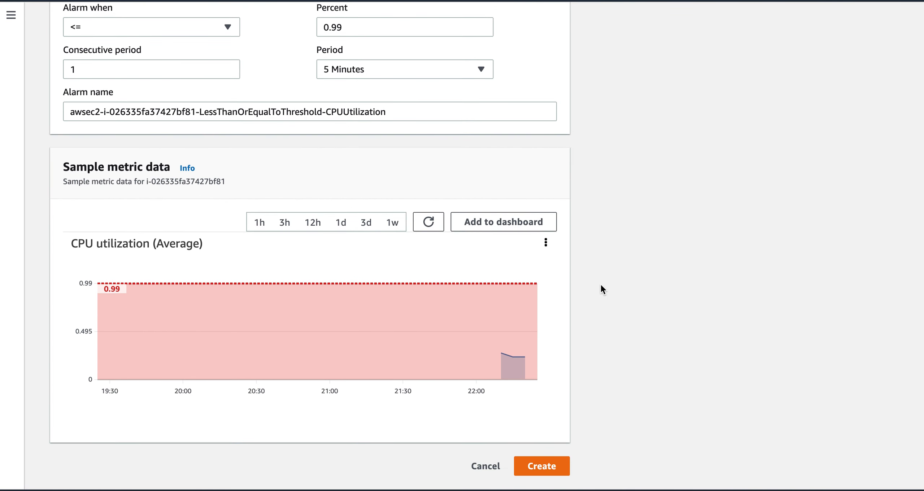
scroll(596, 359, "up", 1)
scroll(597, 360, "up", 2)
scroll(597, 359, "down", 3)
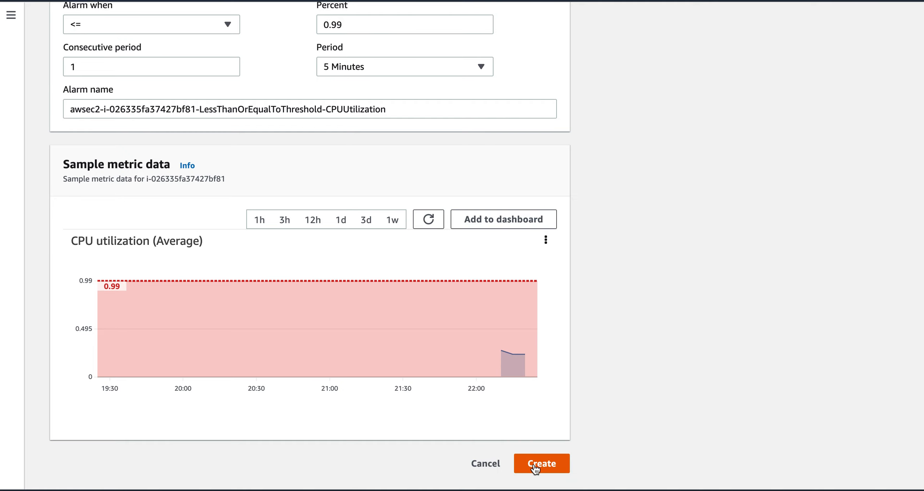
left_click(539, 463)
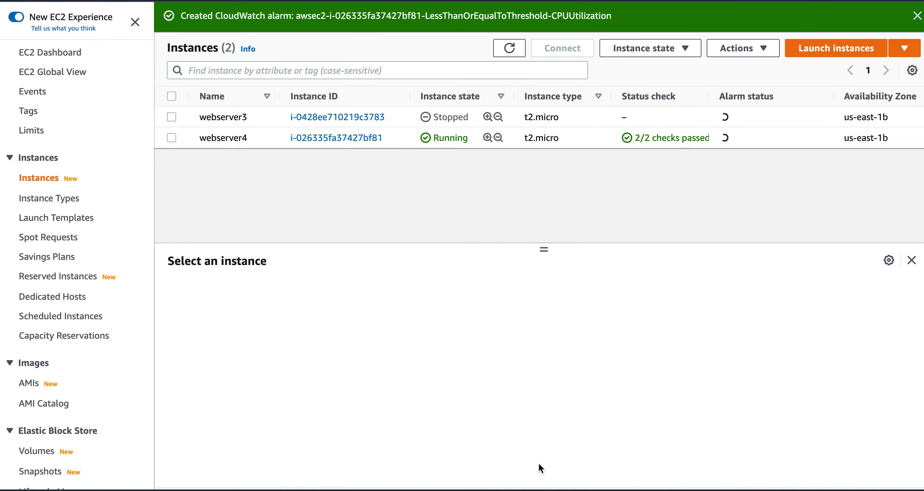
- Refresh the EC2 instances list to check webserver4's alarm status, and dismiss the alarm creation message
left_click(173, 139)
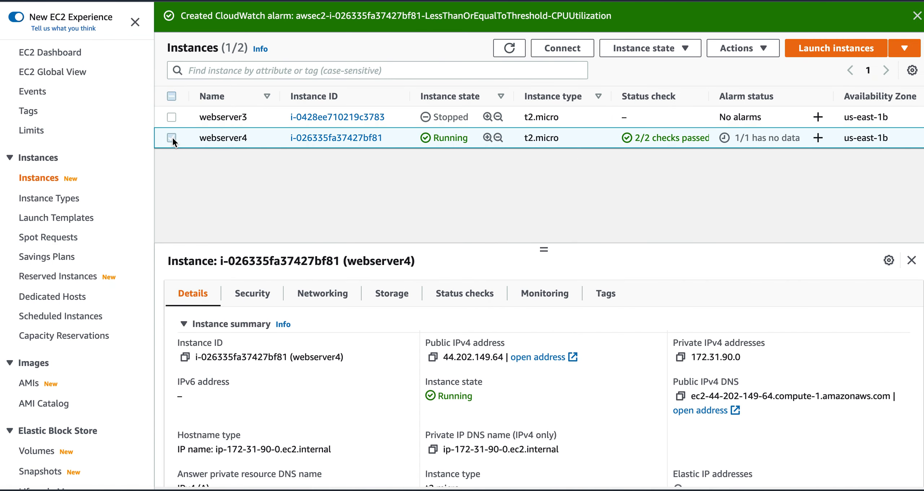
left_click(508, 50)
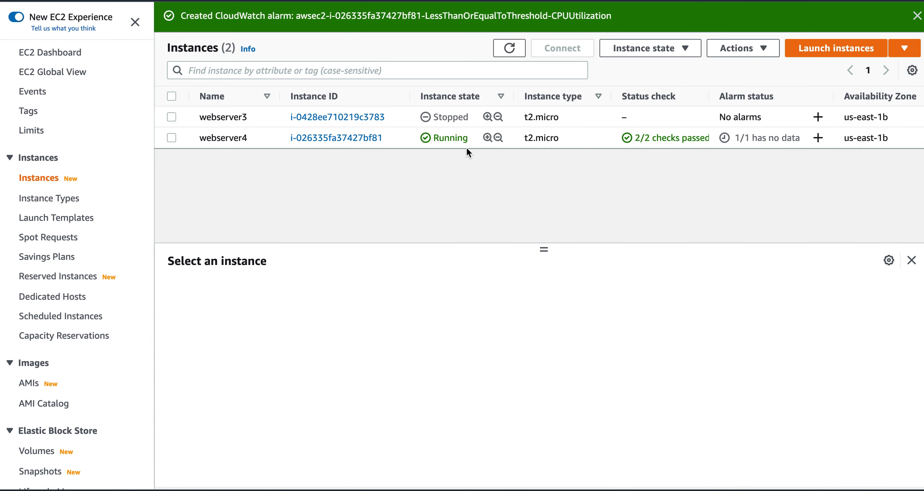
left_click(169, 139)
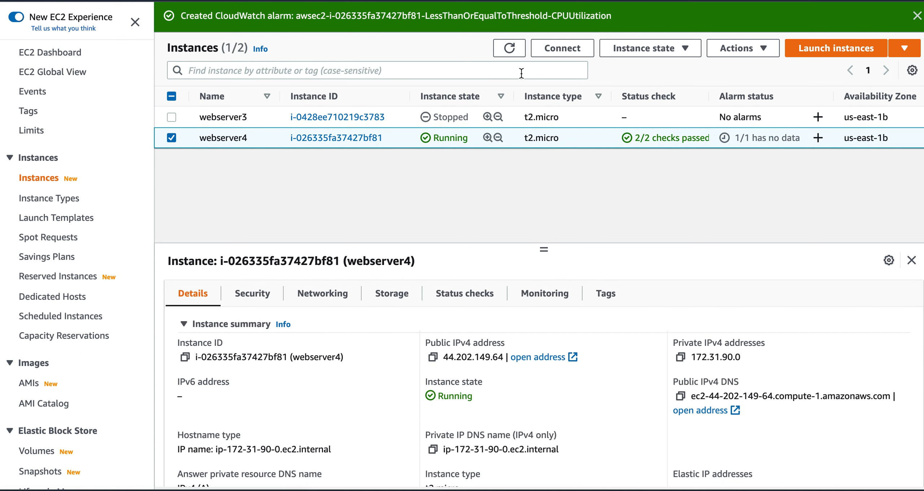
left_click(509, 48)
left_click(917, 16)
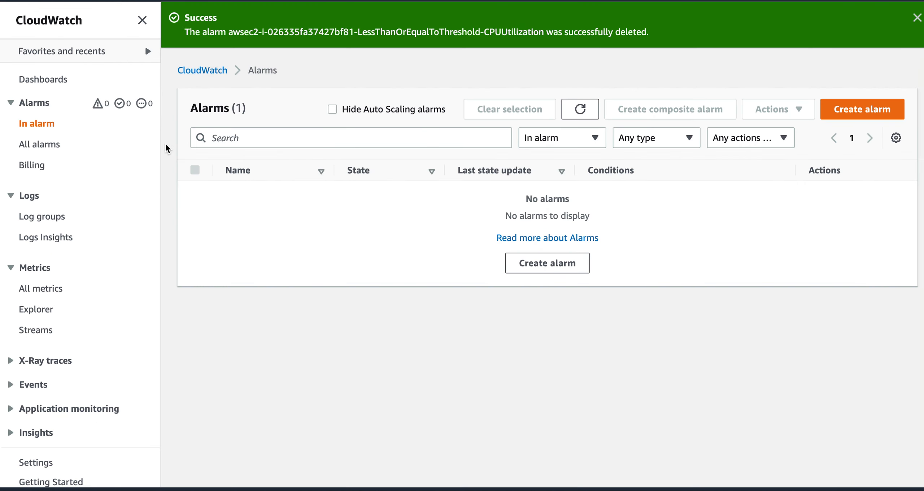
- Switch to CloudWatch, dismiss the deletion message, and select the new CPUUtilization alarm in the list of all alarms
left_click(579, 109)
left_click(917, 17)
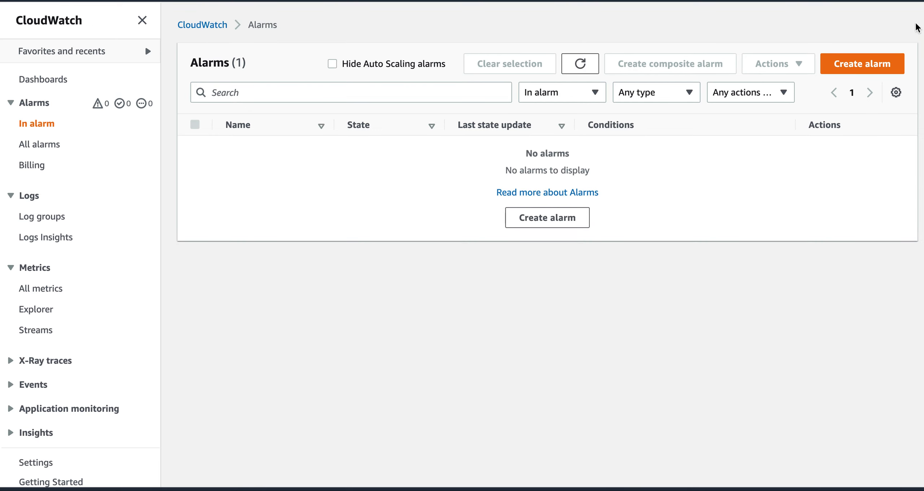
left_click(59, 145)
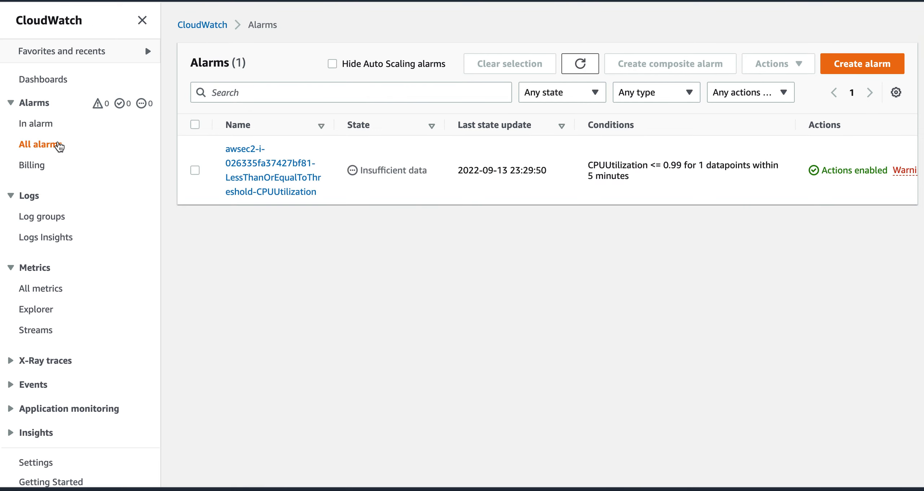
left_click(195, 170)
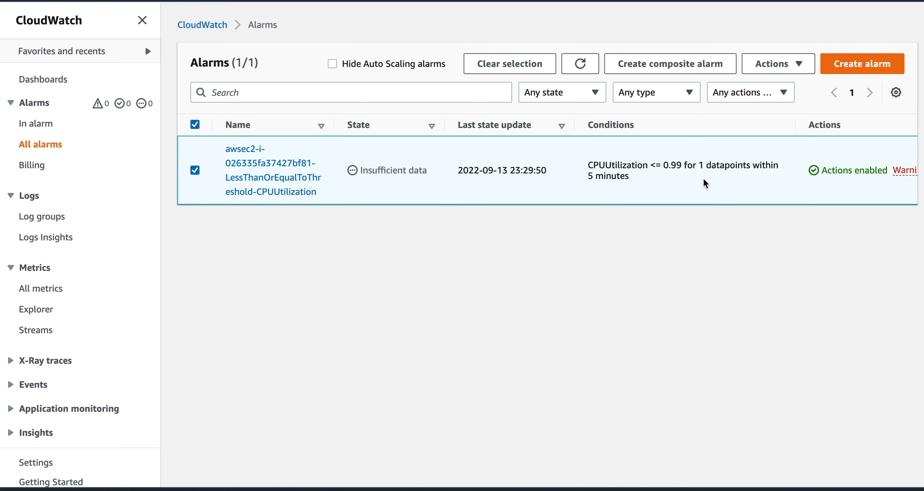
- Read the warning attached to the CPUUtilization alarm's actions and close it
scroll(703, 177, "right", 2)
left_click(865, 173)
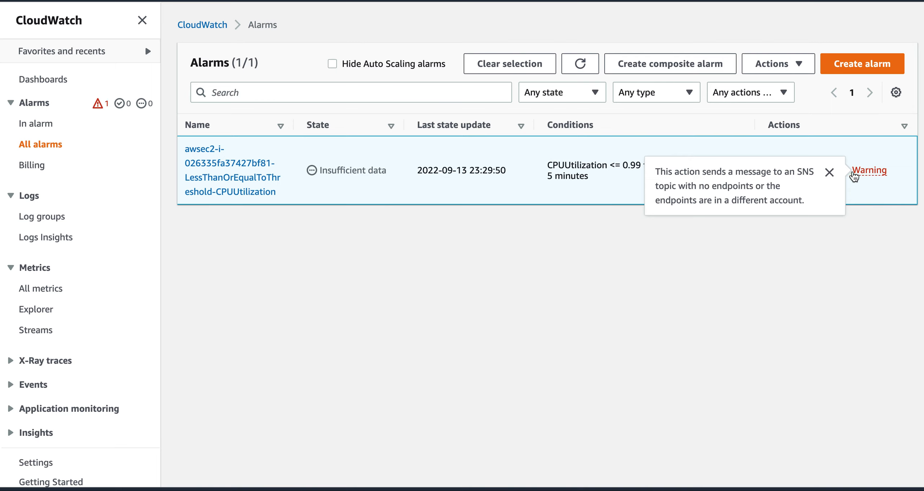
left_click(829, 172)
scroll(469, 173, "left", 2)
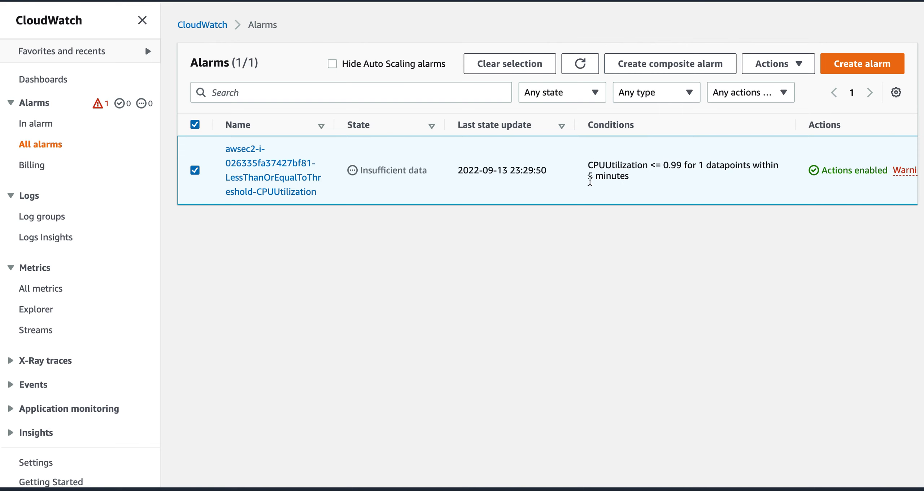
- Check the alarm's state in CloudWatch's in-alarm and all-alarms lists, and webserver4's state in the refreshed EC2 instances list
left_click(579, 64)
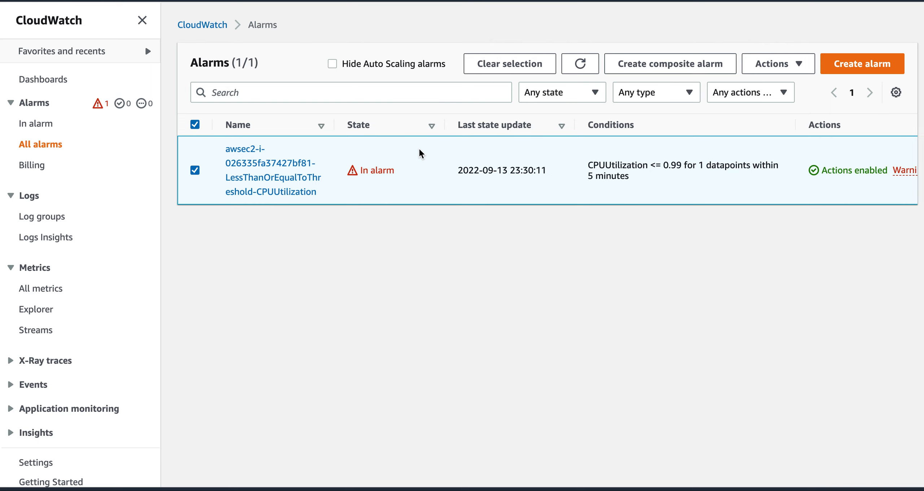
left_click(47, 131)
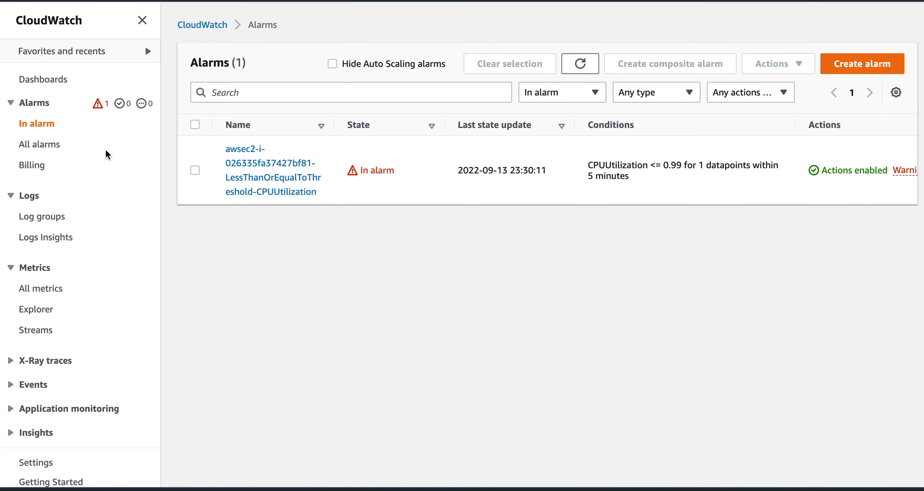
left_click(42, 144)
left_click(578, 65)
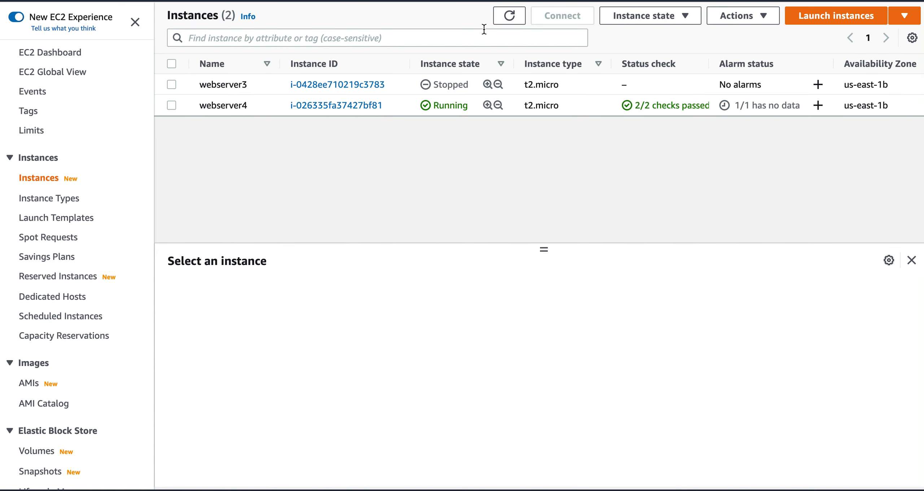
left_click(507, 18)
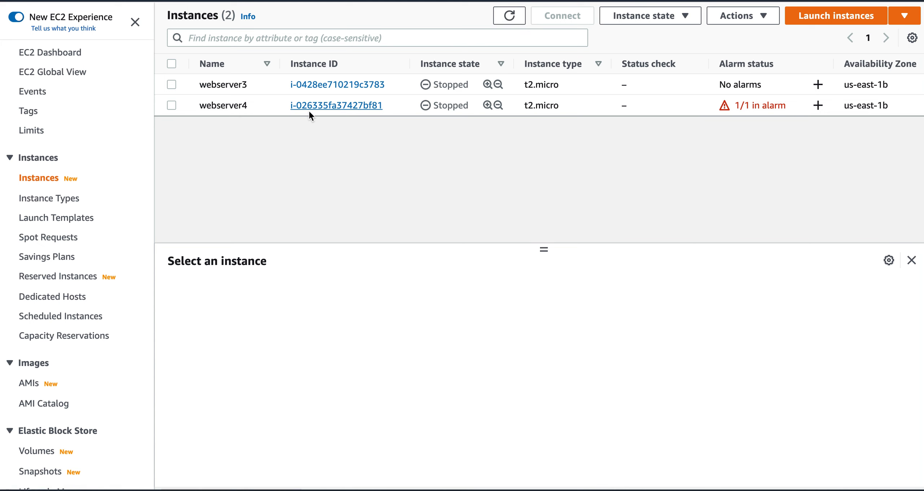
left_click(171, 105)
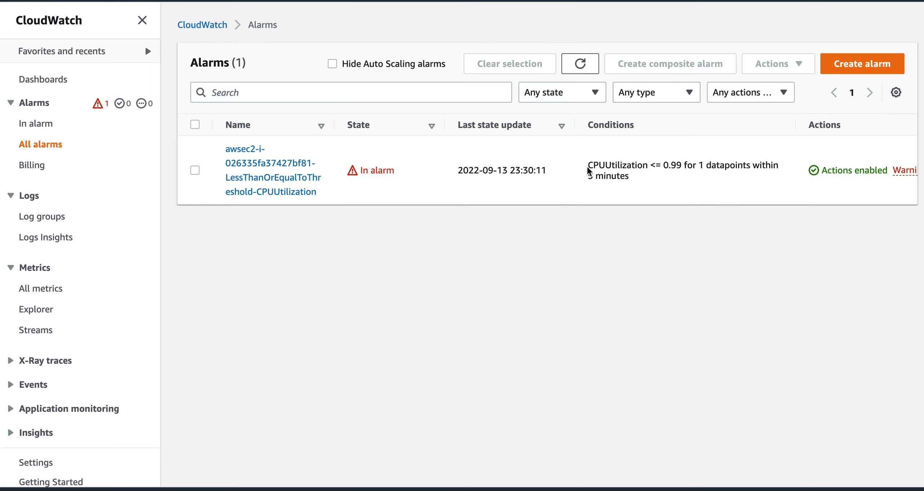
- Examine the alarm's conditions and actions in CloudWatch, and recheck webserver4's details in the refreshed EC2 instances list
left_click_drag(590, 166, 619, 171)
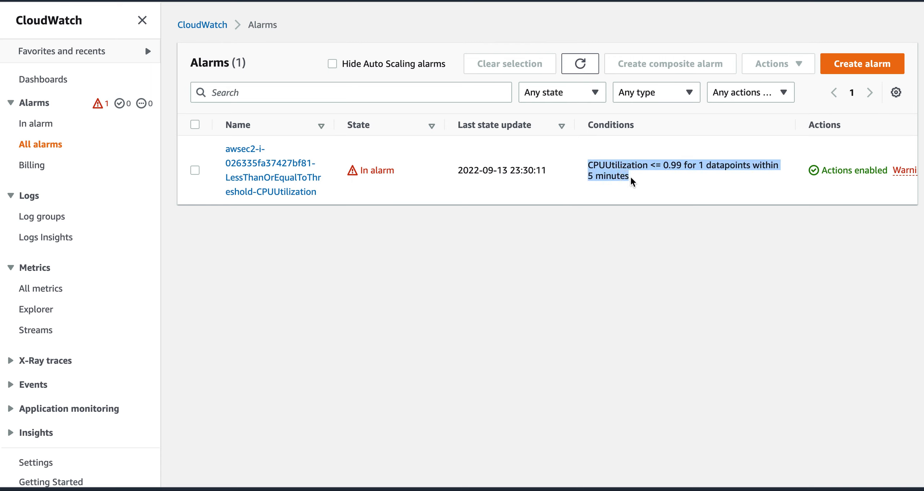
left_click(652, 179)
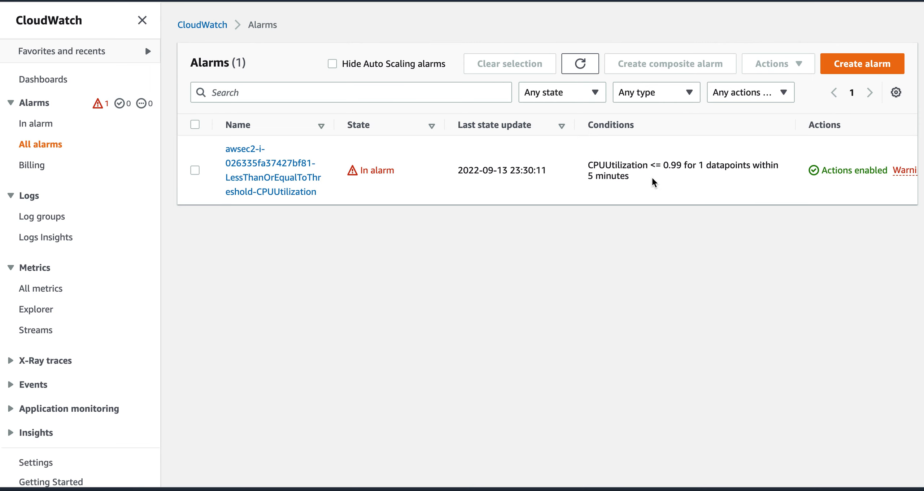
scroll(650, 176, "right", 2)
scroll(651, 176, "left", 2)
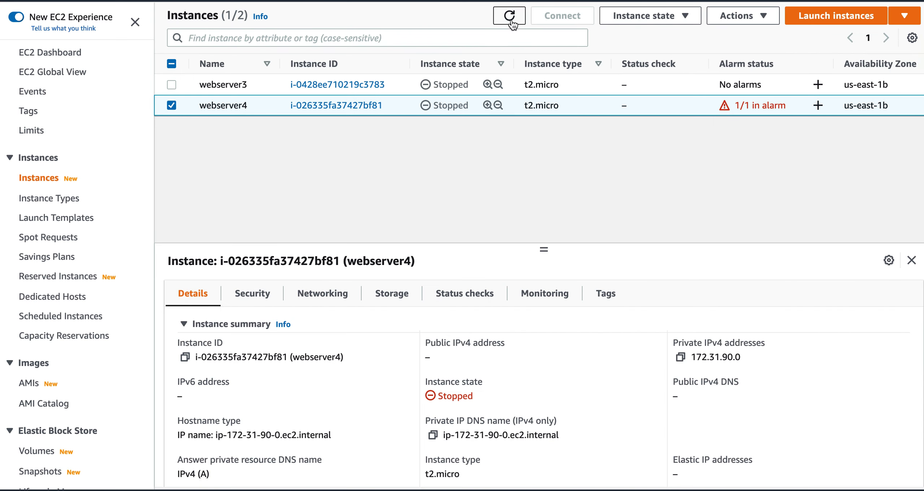
left_click(509, 16)
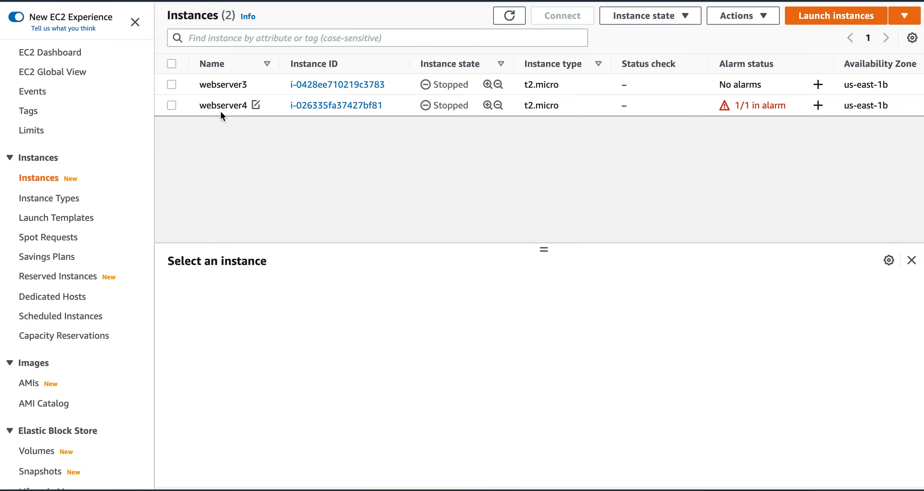
left_click(168, 109)
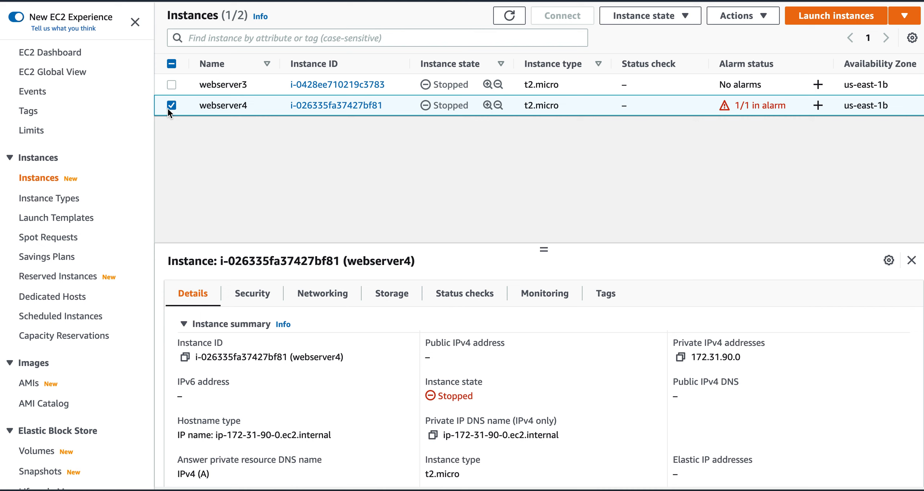
- Start the stopped webserver4 instance and dismiss the success message
left_click(679, 18)
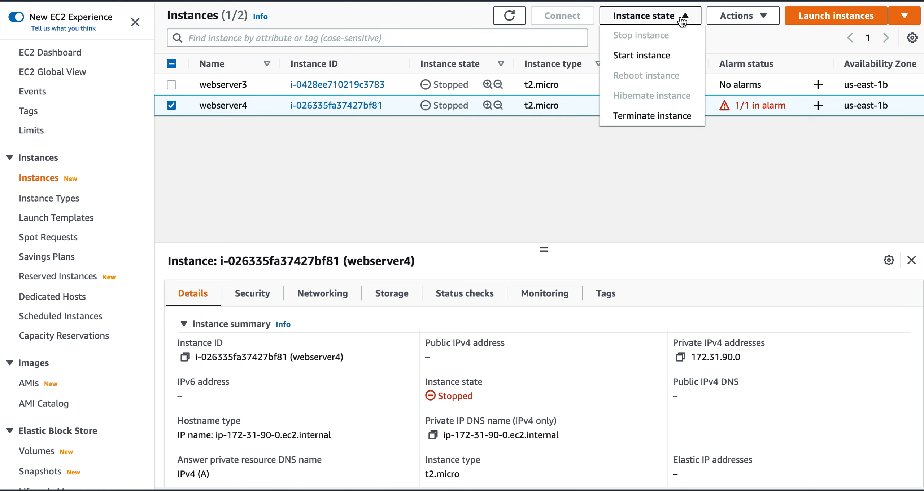
left_click(665, 57)
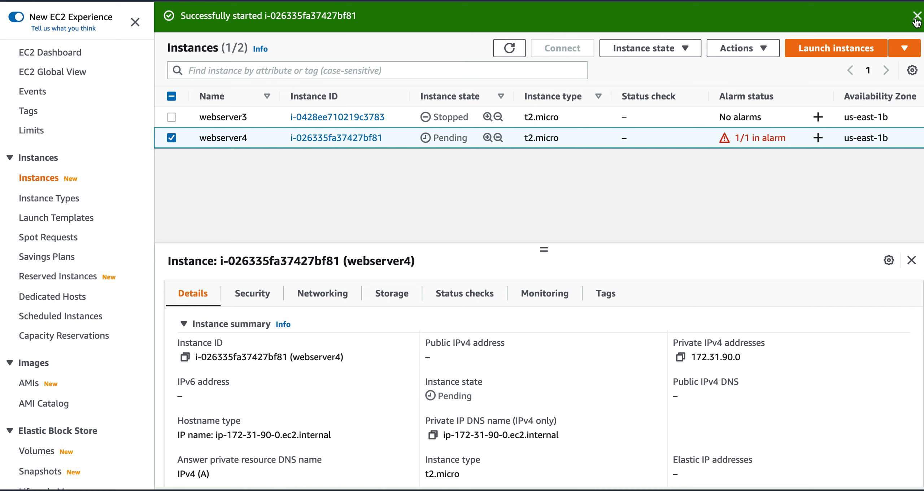
left_click(916, 16)
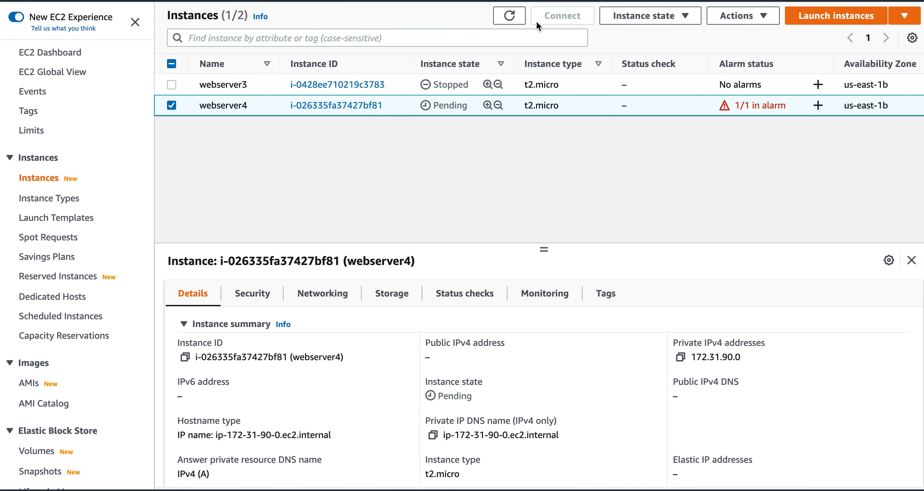
- Refresh the instances list repeatedly and reselect webserver4 to check its startup state
left_click(509, 16)
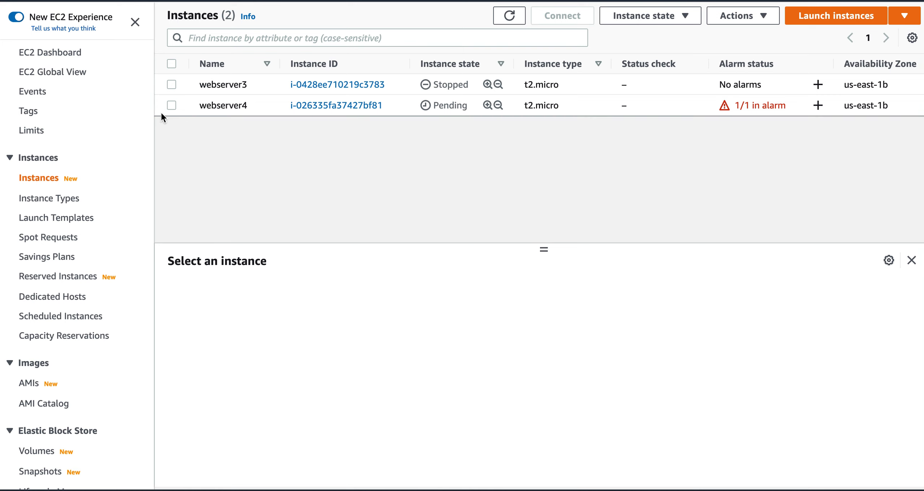
left_click(171, 106)
left_click(510, 16)
left_click(172, 105)
left_click(508, 17)
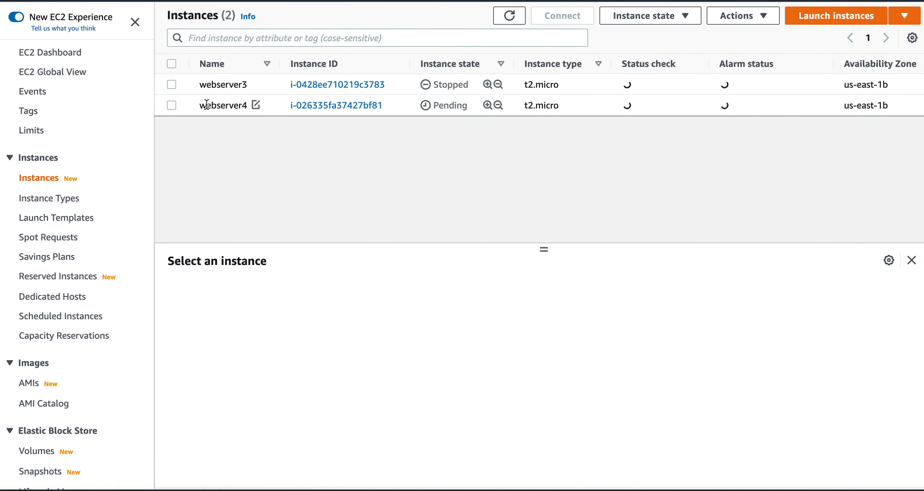
left_click(172, 106)
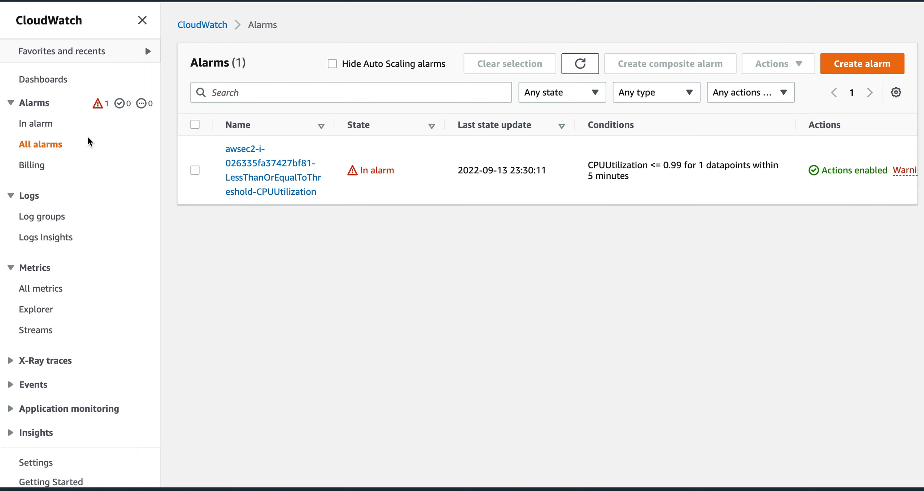
- Switch to CloudWatch, select the CPUUtilization alarm among all alarms, and disable its alarm actions
left_click(39, 128)
left_click(45, 145)
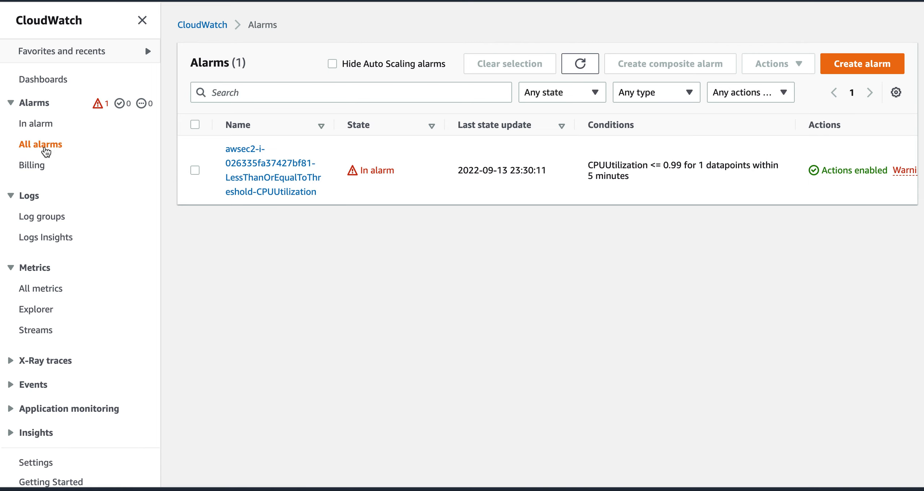
left_click(195, 125)
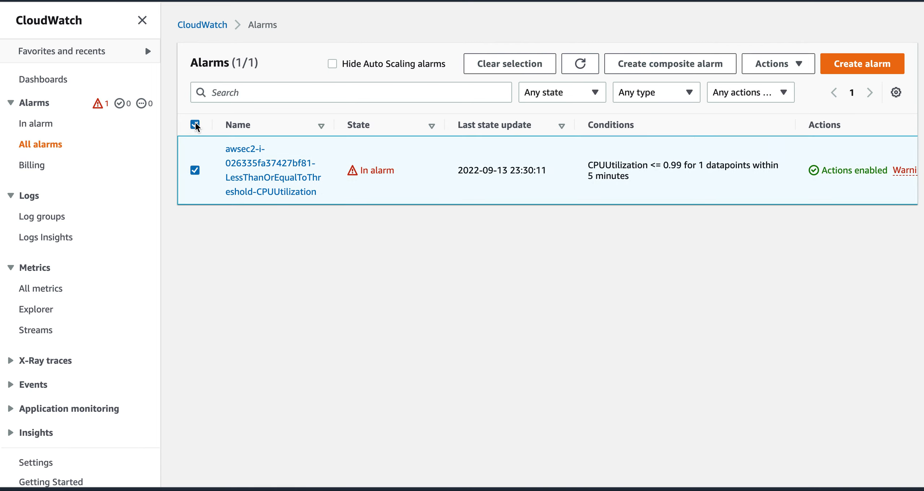
left_click(801, 66)
mouse_move(792, 167)
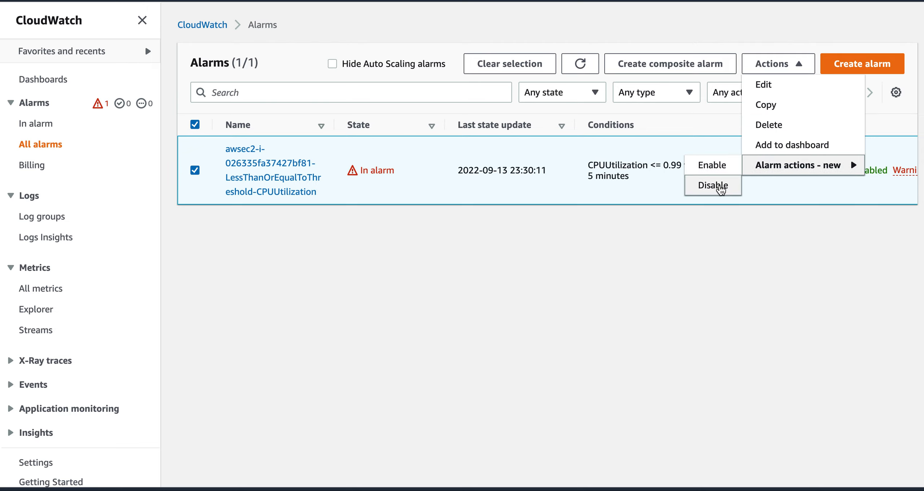
left_click(719, 186)
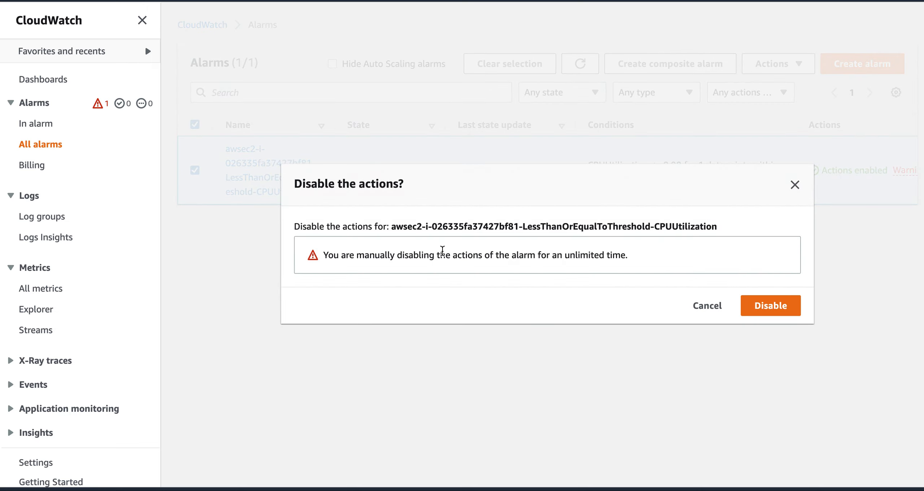
left_click(765, 308)
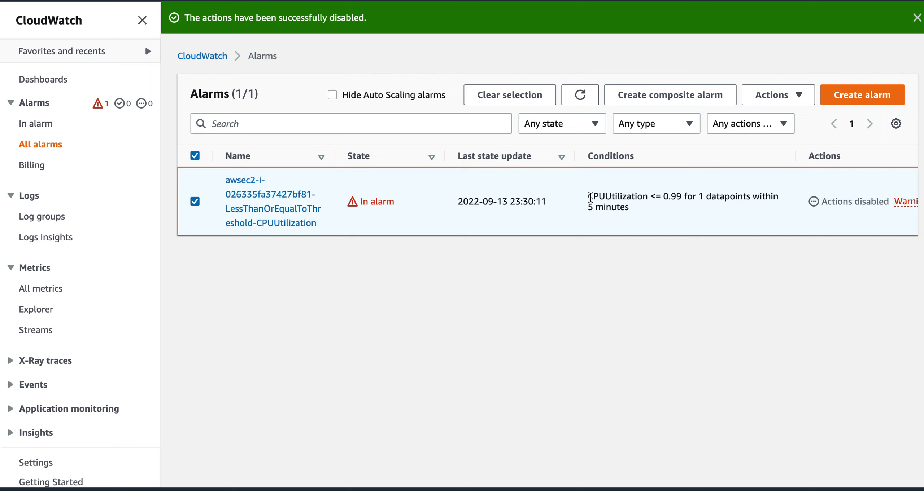
- Open the CPUUtilization alarm for editing and examine its metric, threshold conditions and additional configuration
left_click_drag(590, 197, 631, 209)
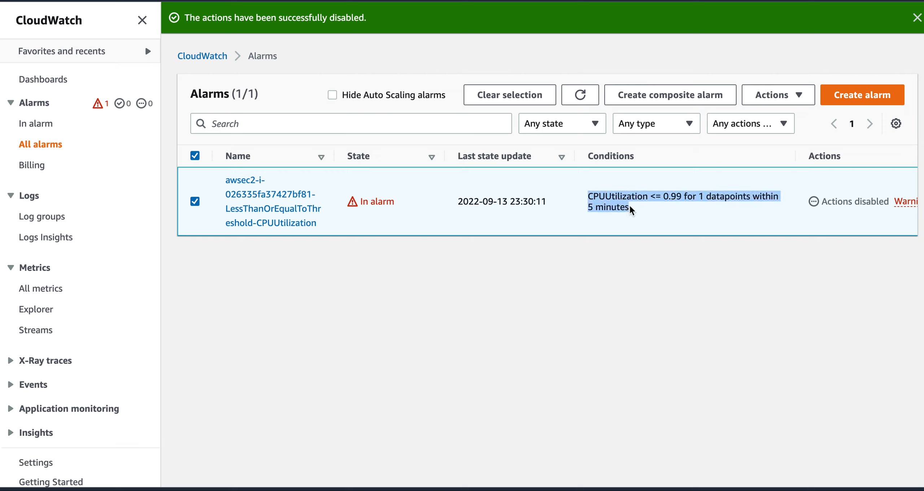
left_click(629, 207)
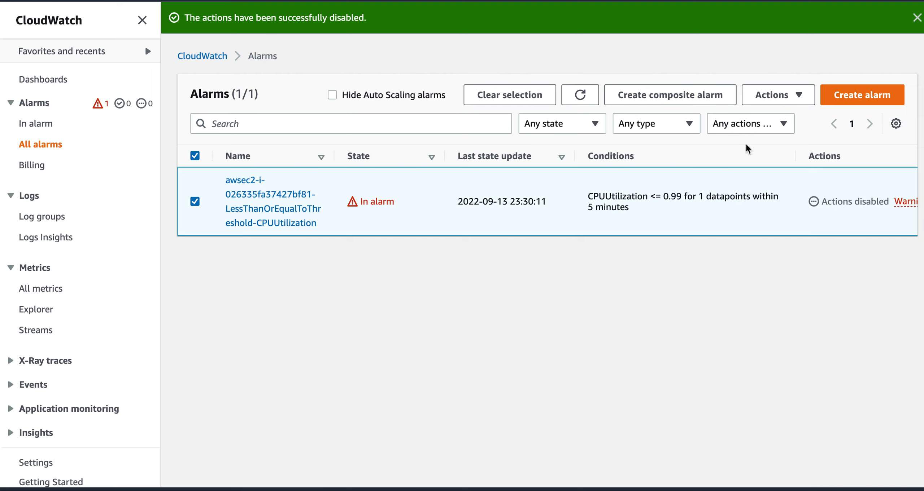
left_click(781, 97)
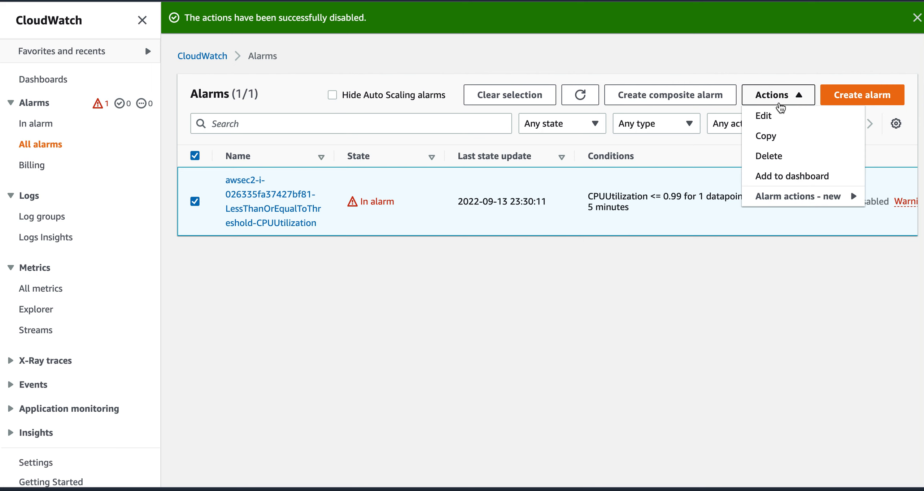
left_click(772, 116)
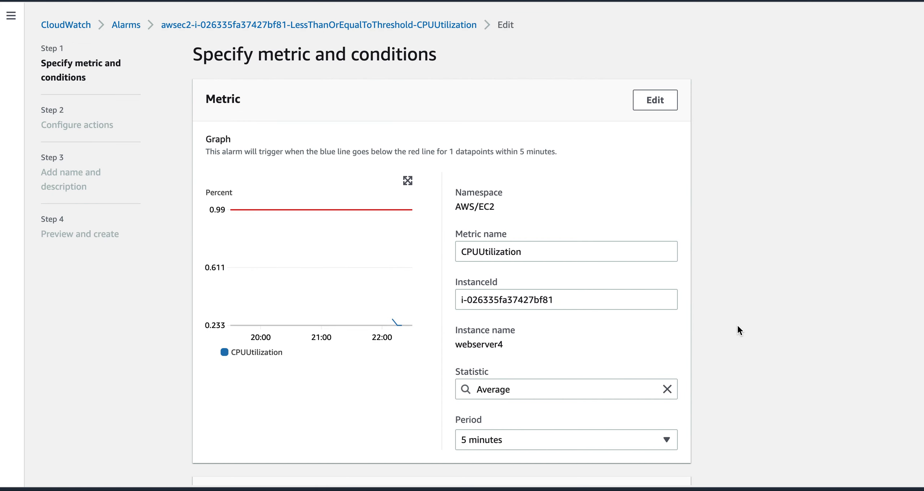
scroll(737, 326, "down", 7)
scroll(737, 325, "down", 3)
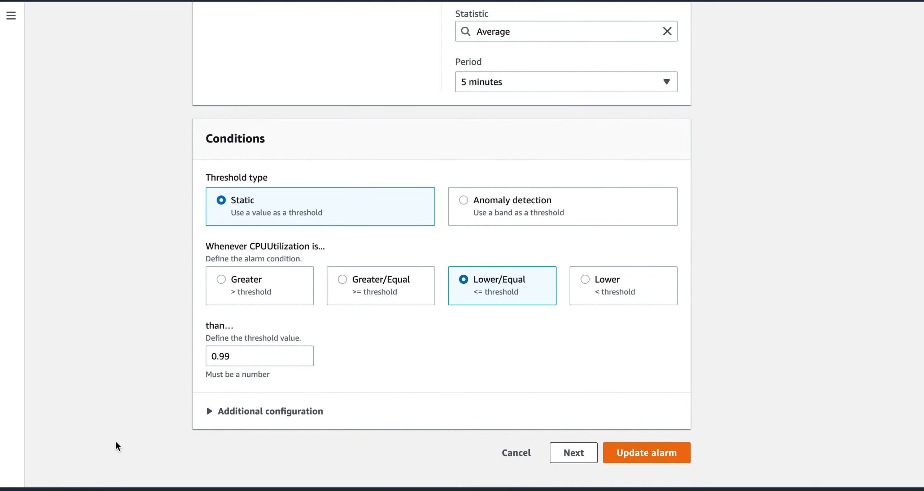
left_click(203, 413)
scroll(724, 334, "down", 3)
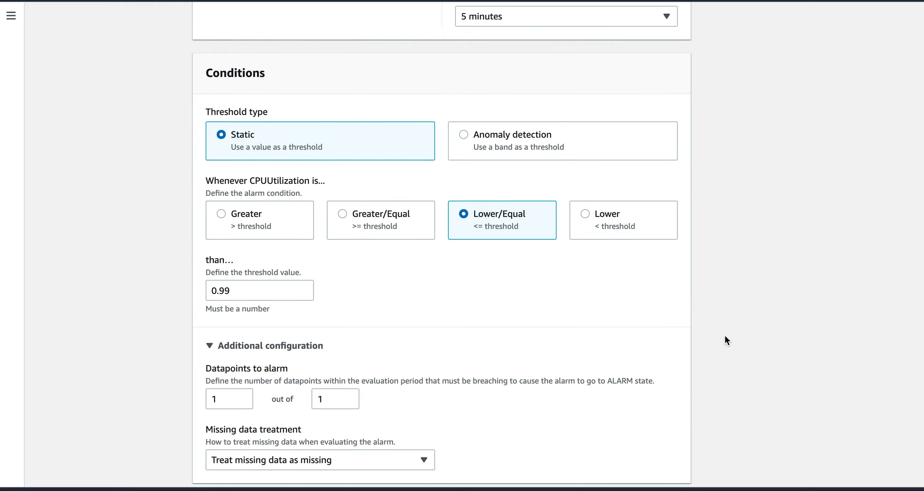
scroll(725, 335, "up", 8)
scroll(724, 340, "up", 5)
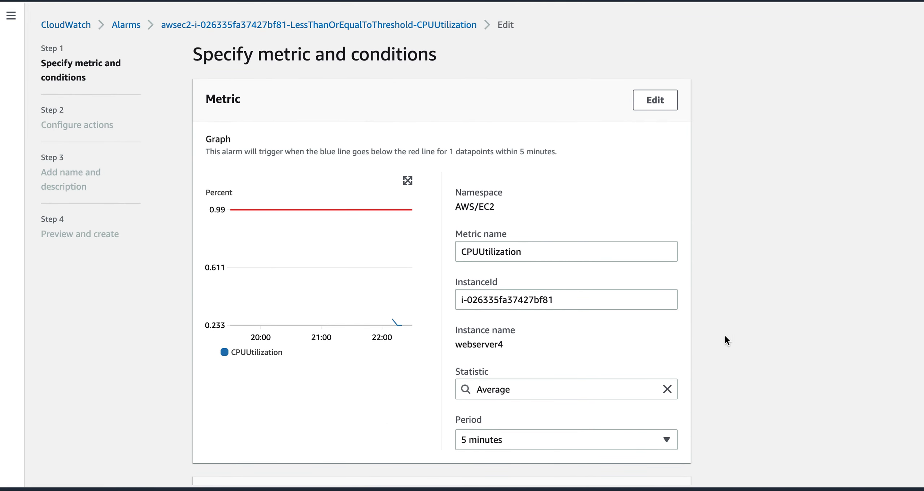
scroll(724, 336, "down", 12)
scroll(725, 337, "down", 2)
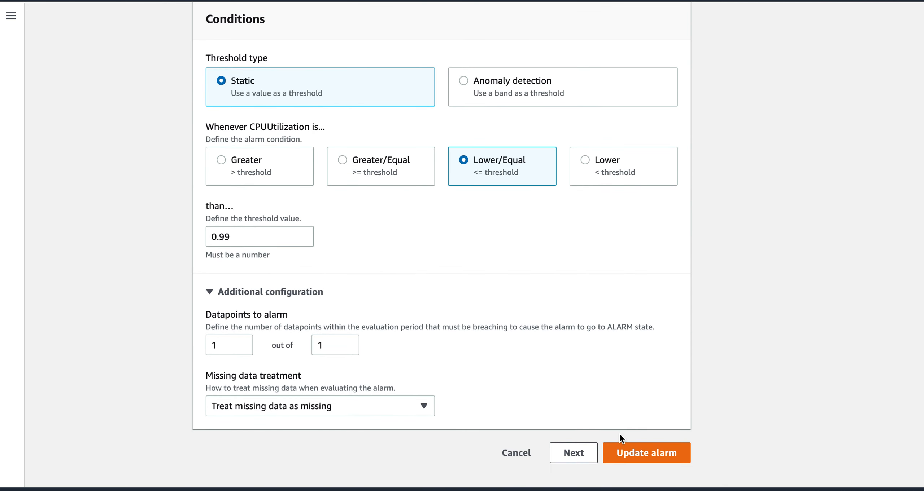
- Review the alarm's notification, EC2 action, name and description settings, and cancel the edit without updating the alarm
left_click(582, 455)
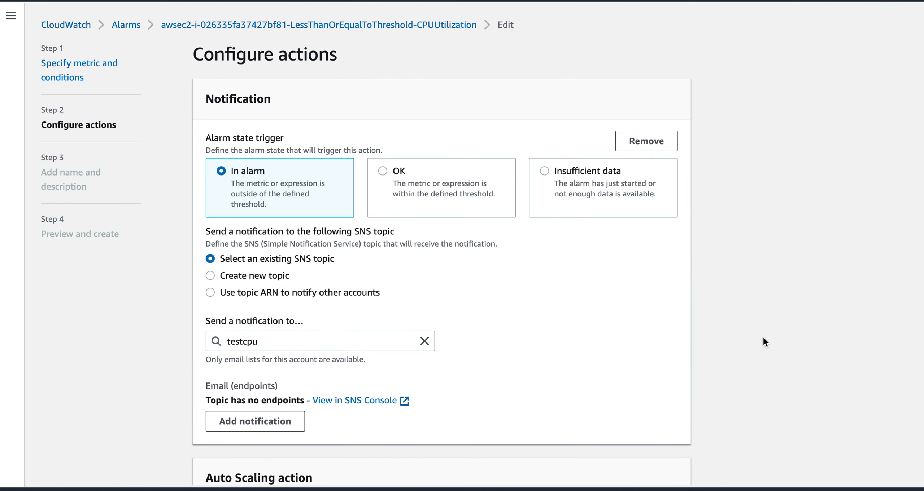
scroll(763, 341, "down", 2)
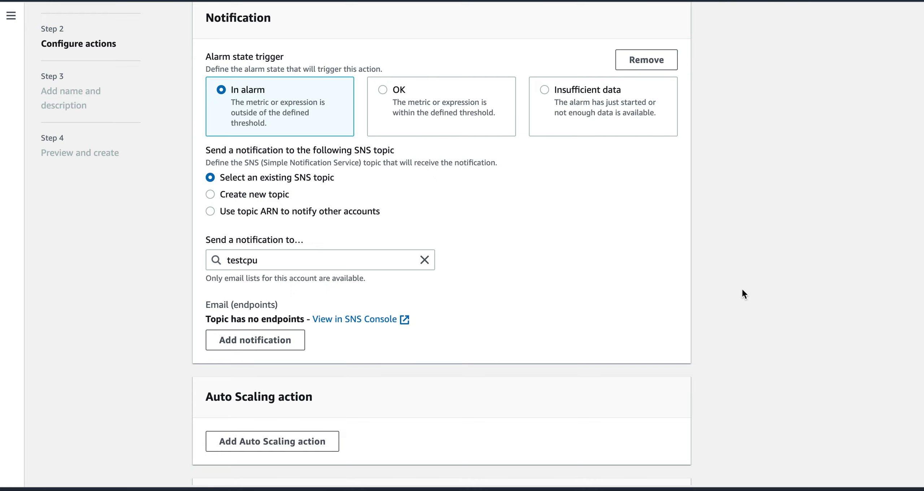
scroll(741, 291, "down", 5)
scroll(743, 293, "down", 6)
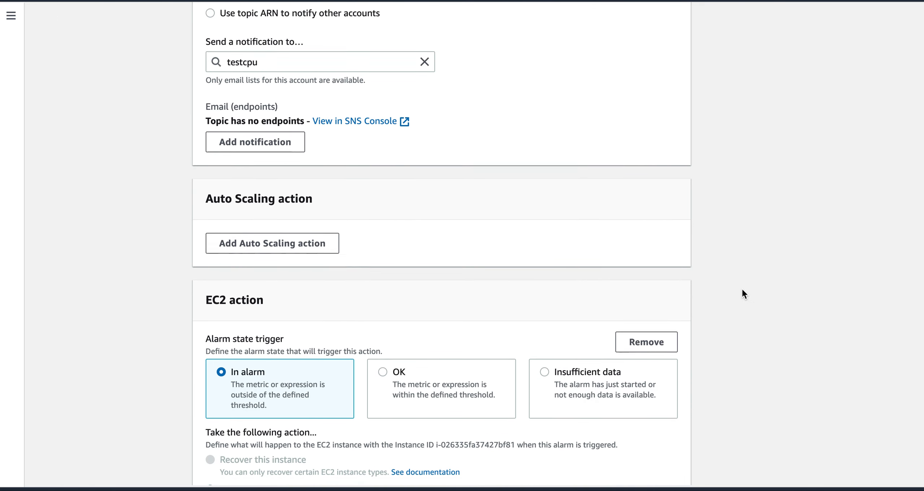
scroll(742, 291, "down", 3)
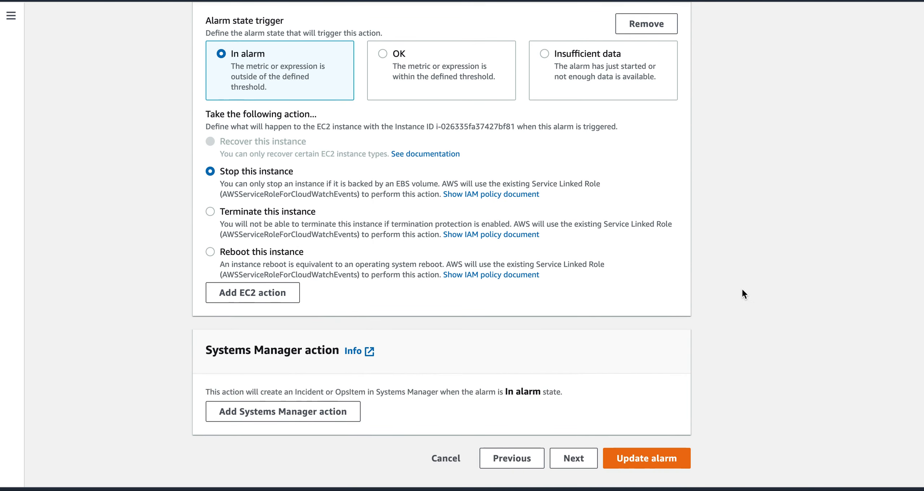
left_click(578, 451)
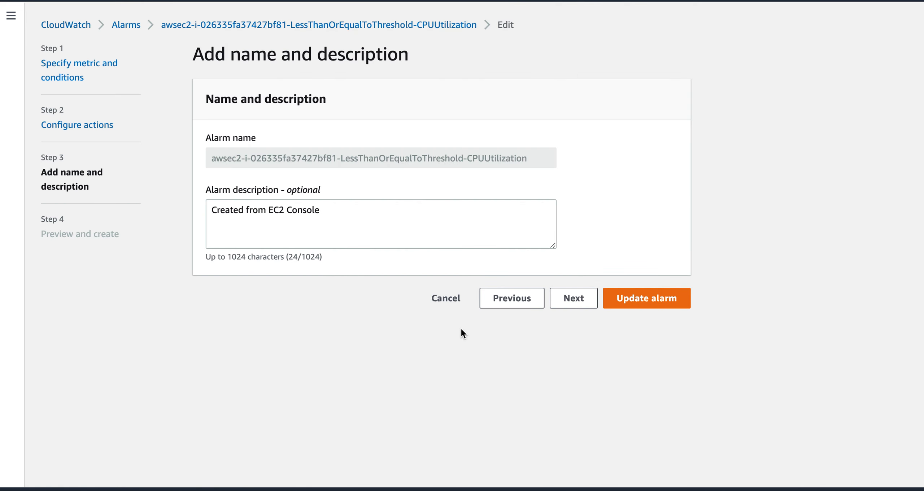
left_click(464, 302)
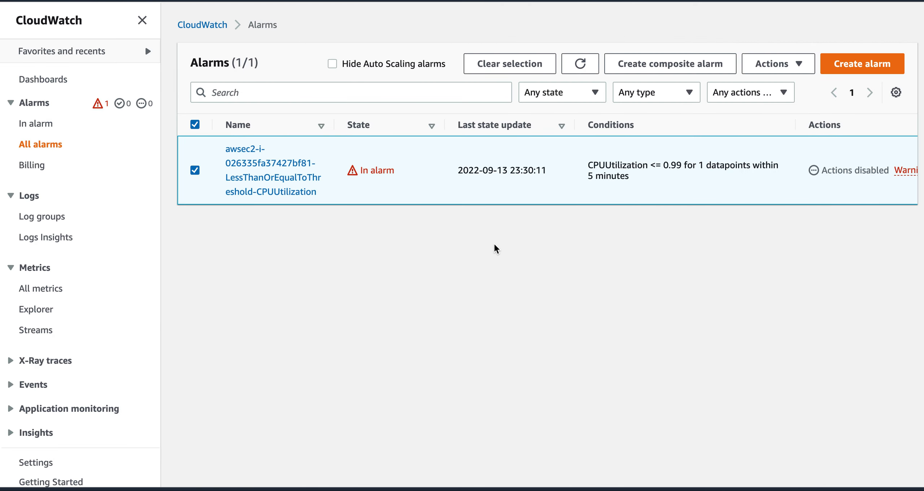
- Refresh the CloudWatch alarms list, and recheck webserver4's state and details in the refreshed EC2 instances list
left_click(580, 64)
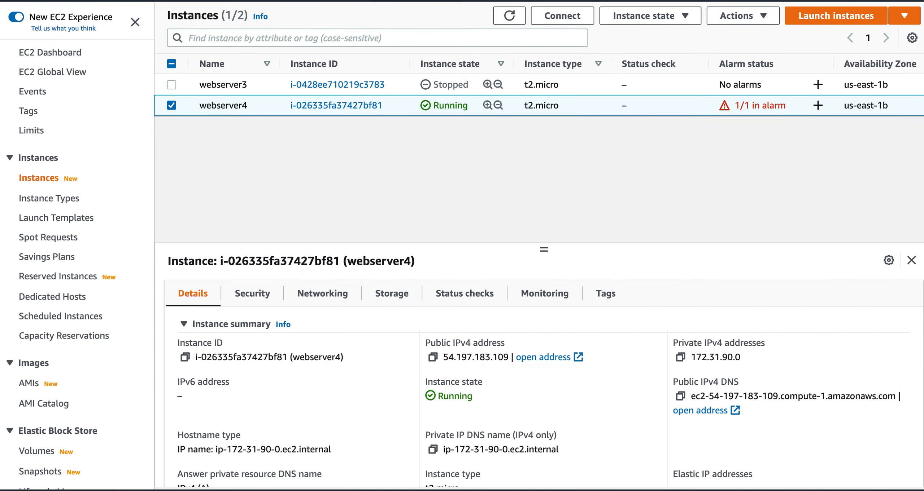
left_click(505, 15)
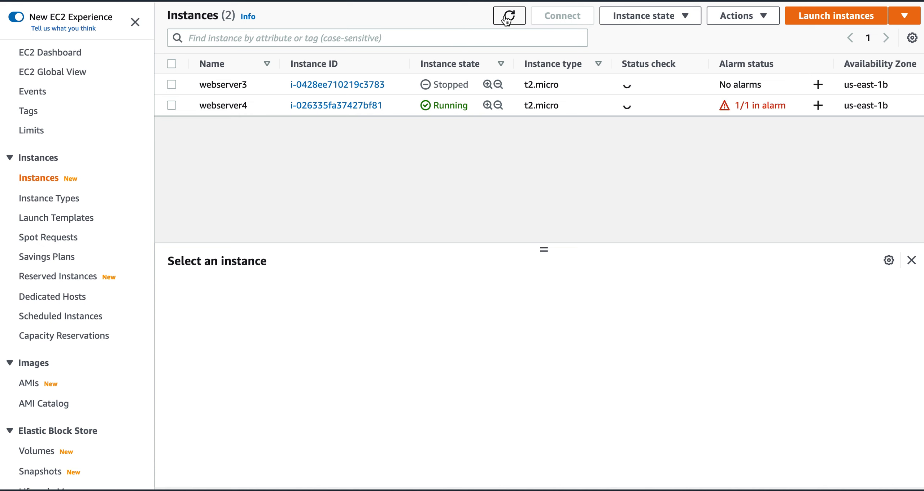
left_click(171, 105)
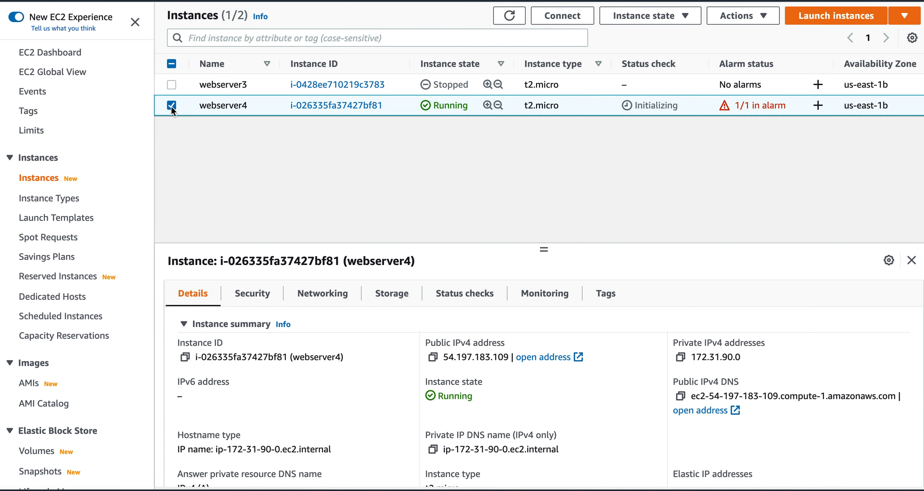